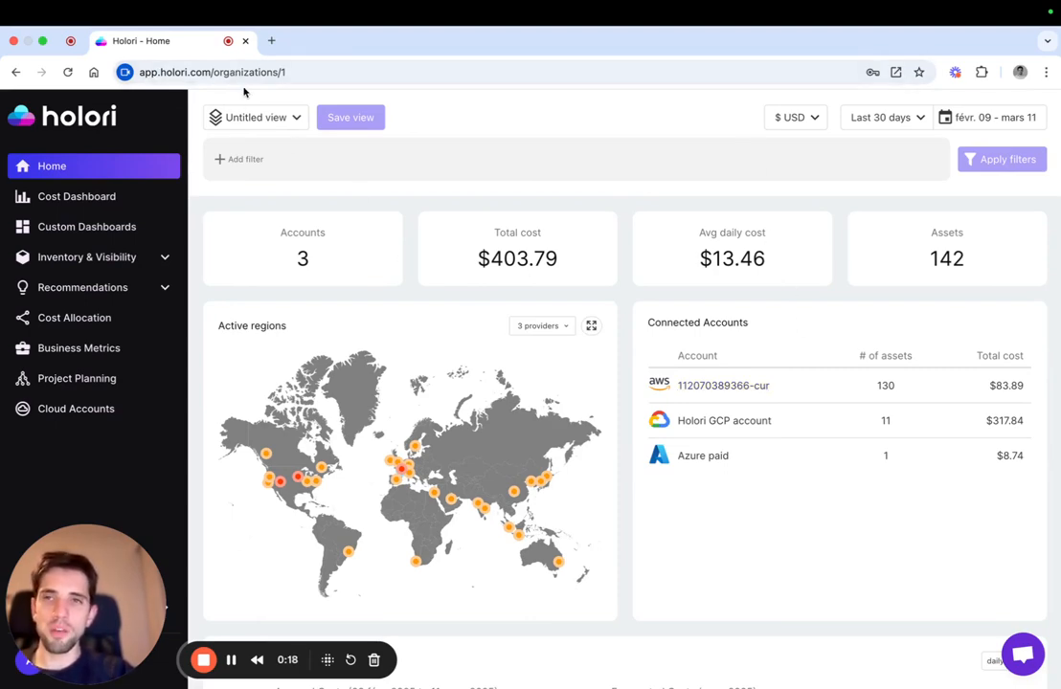
Create the first cost allocation segment report in Cost Allocation, with January 2025 as the first month to allocate costs from
{"action": "left_click", "coordinate": [81, 320]}
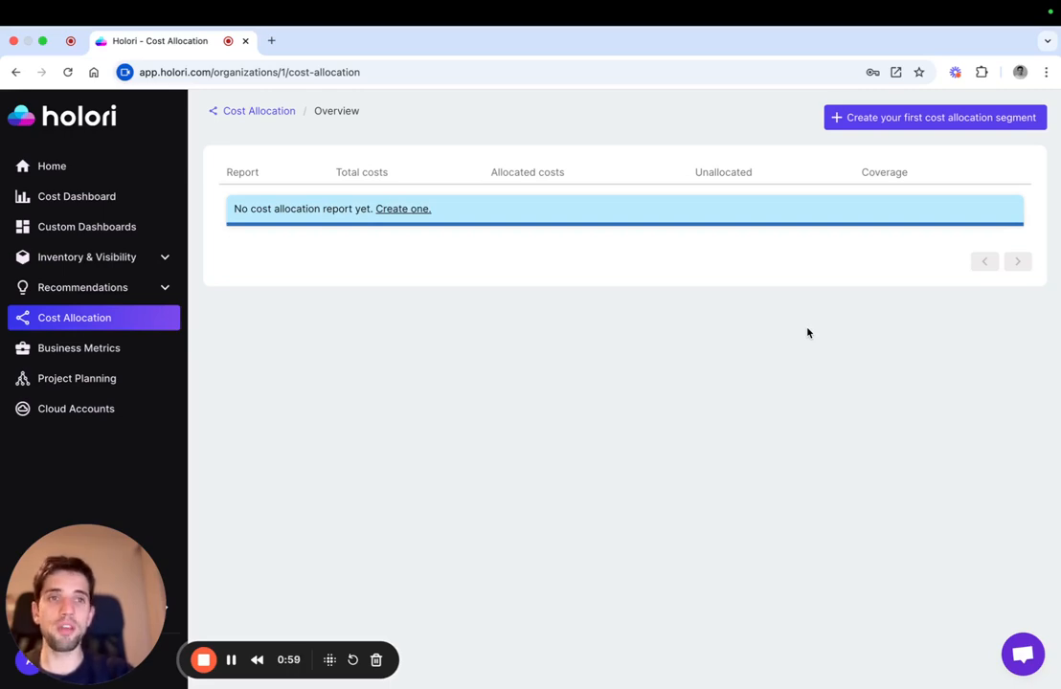
{"action": "left_click", "coordinate": [918, 120]}
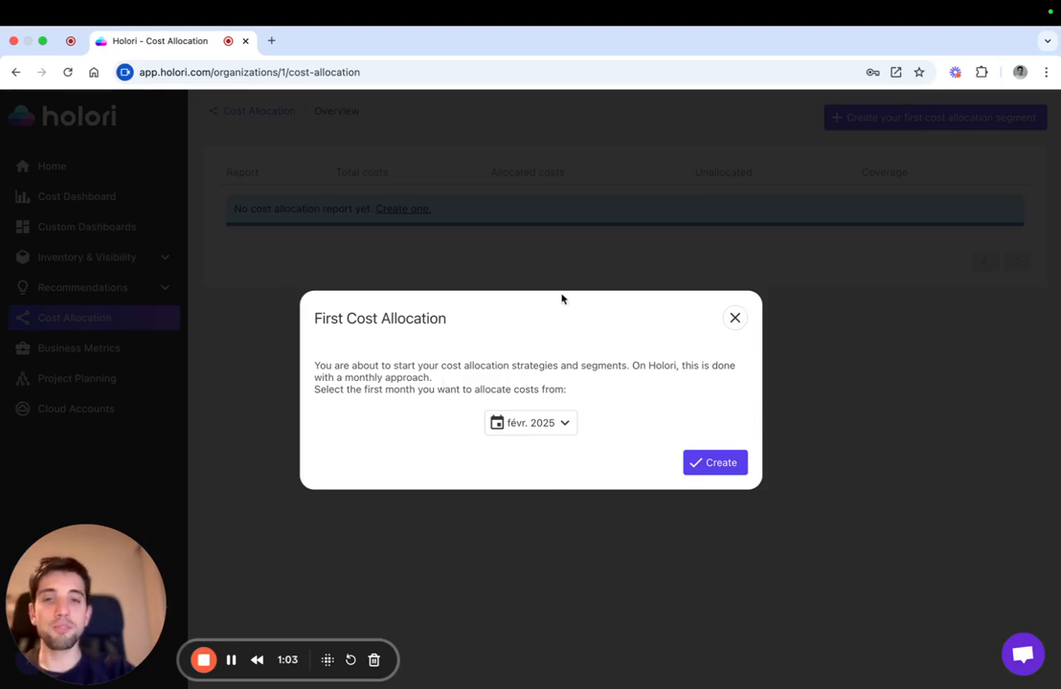
{"action": "left_click", "coordinate": [567, 423]}
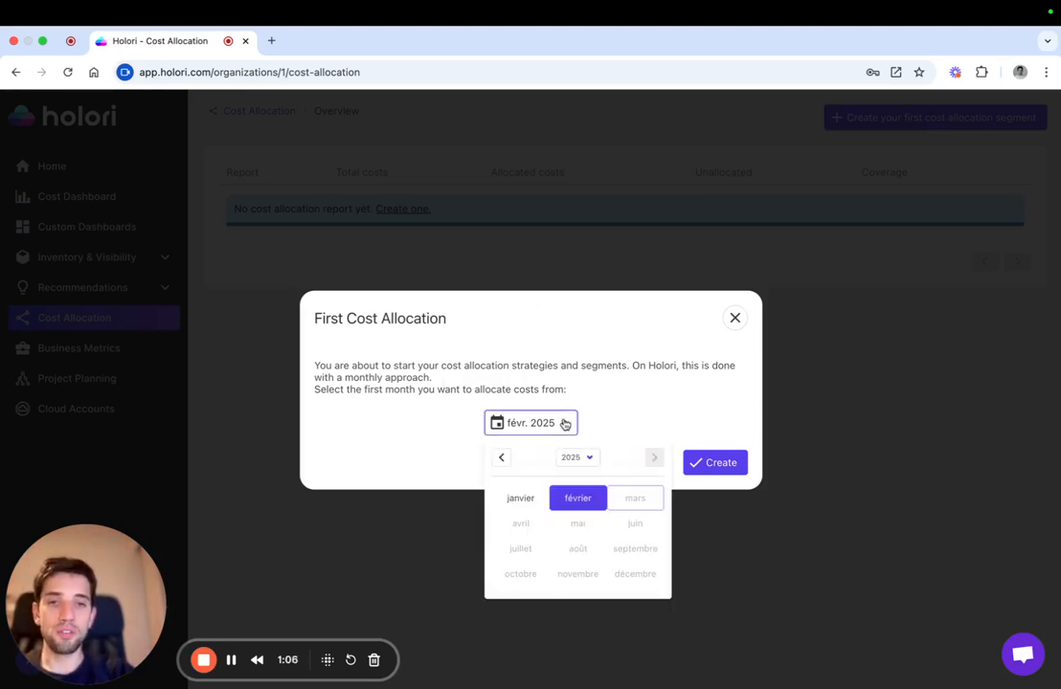
{"action": "left_click", "coordinate": [521, 497]}
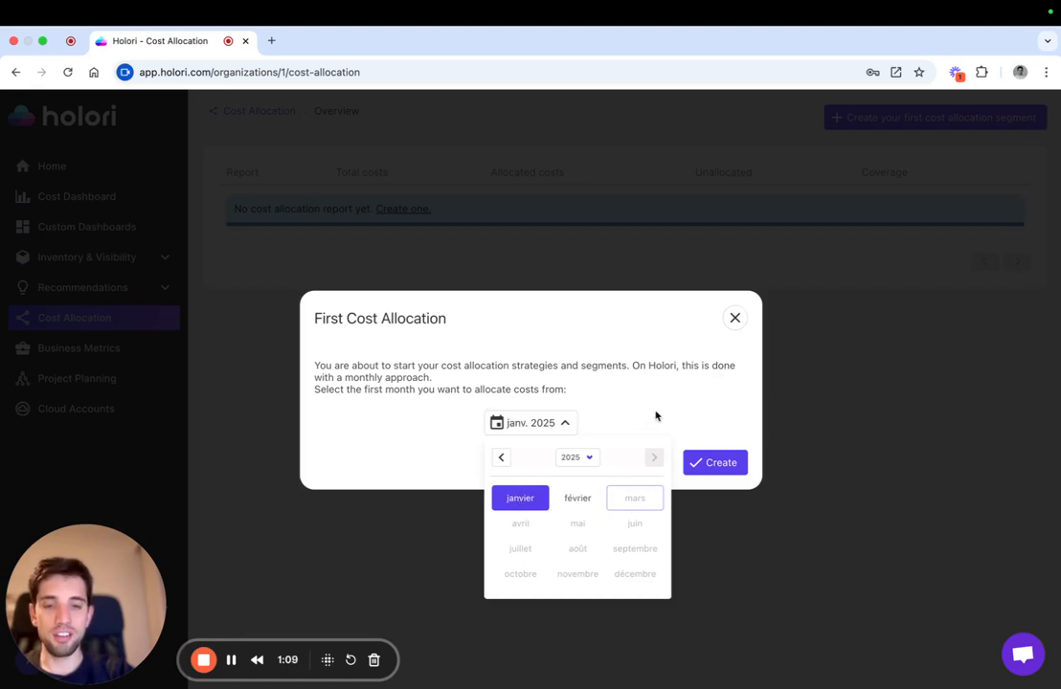
{"action": "left_click", "coordinate": [656, 416]}
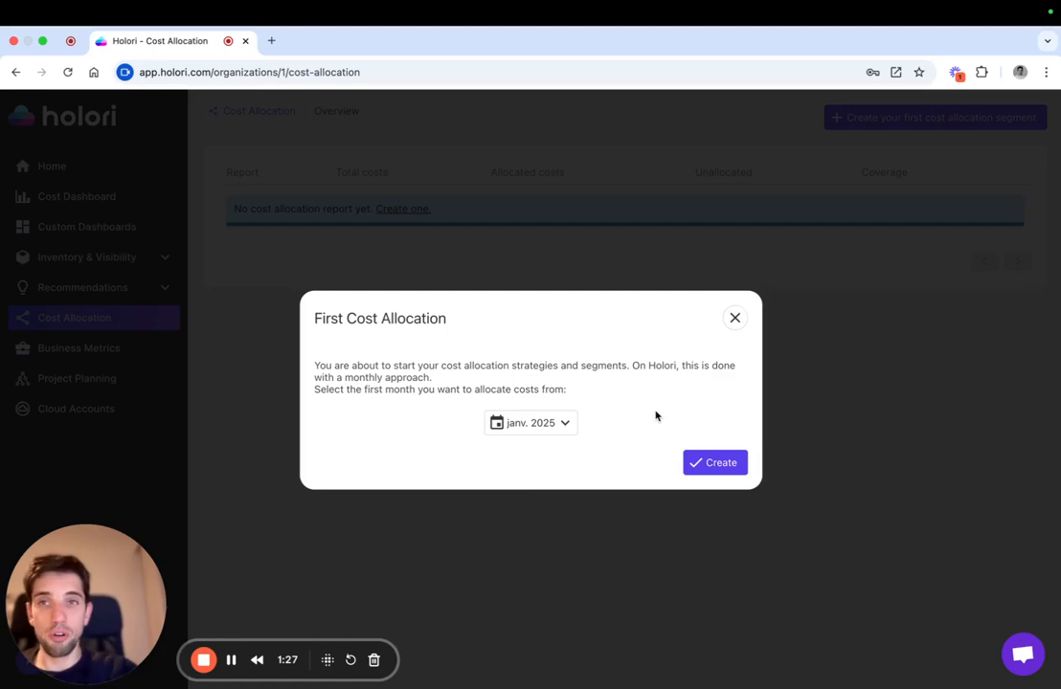
{"action": "left_click", "coordinate": [703, 478]}
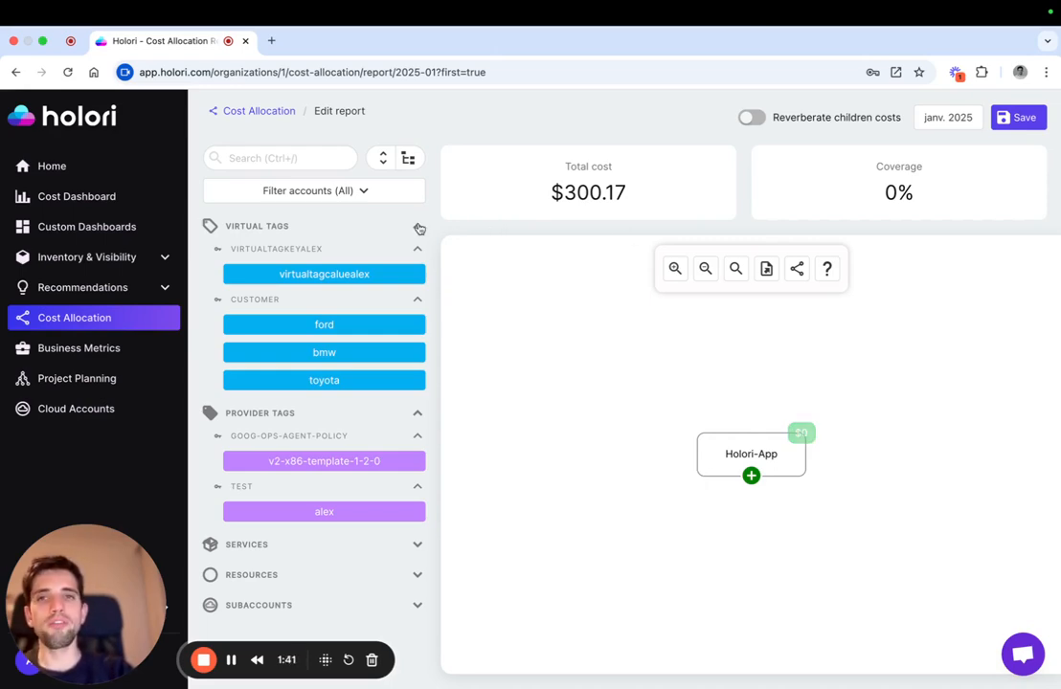
Collapse all the tag, service, resource and subaccount categories, and rename the root segment Holori-App as "CEO office"
{"action": "left_click", "coordinate": [384, 159]}
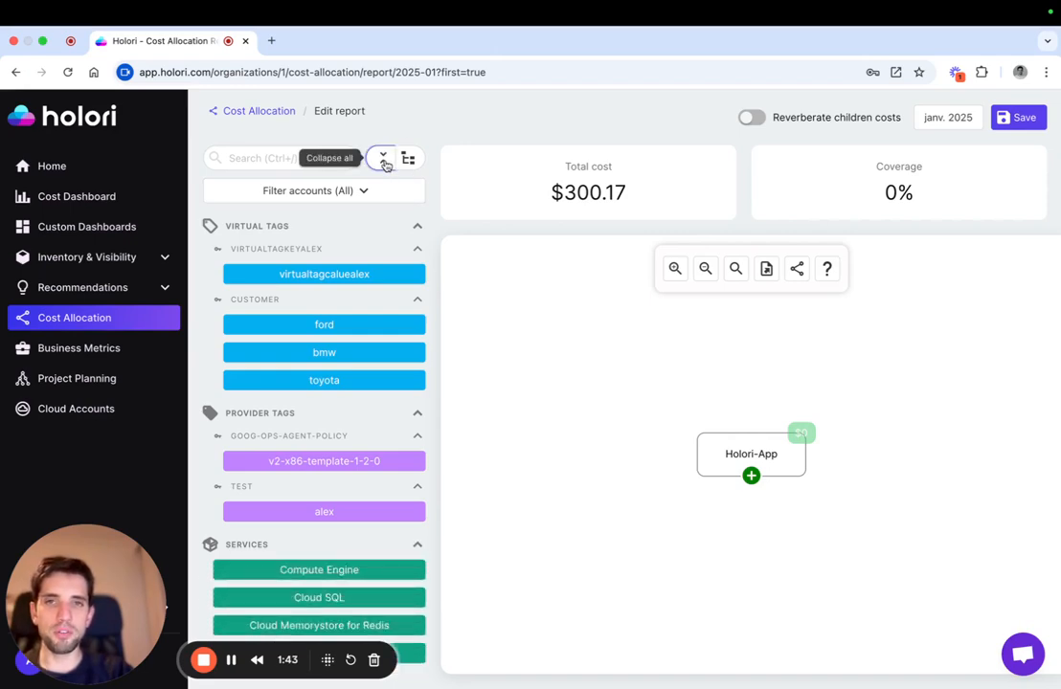
{"action": "left_click", "coordinate": [384, 161]}
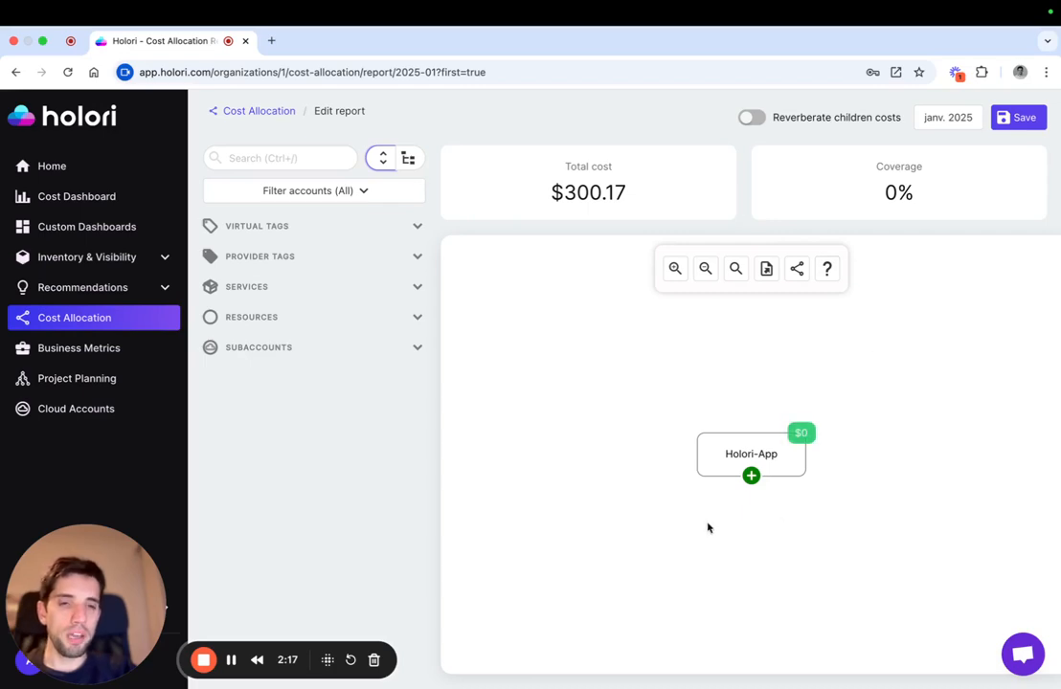
{"action": "double_click", "coordinate": [754, 453]}
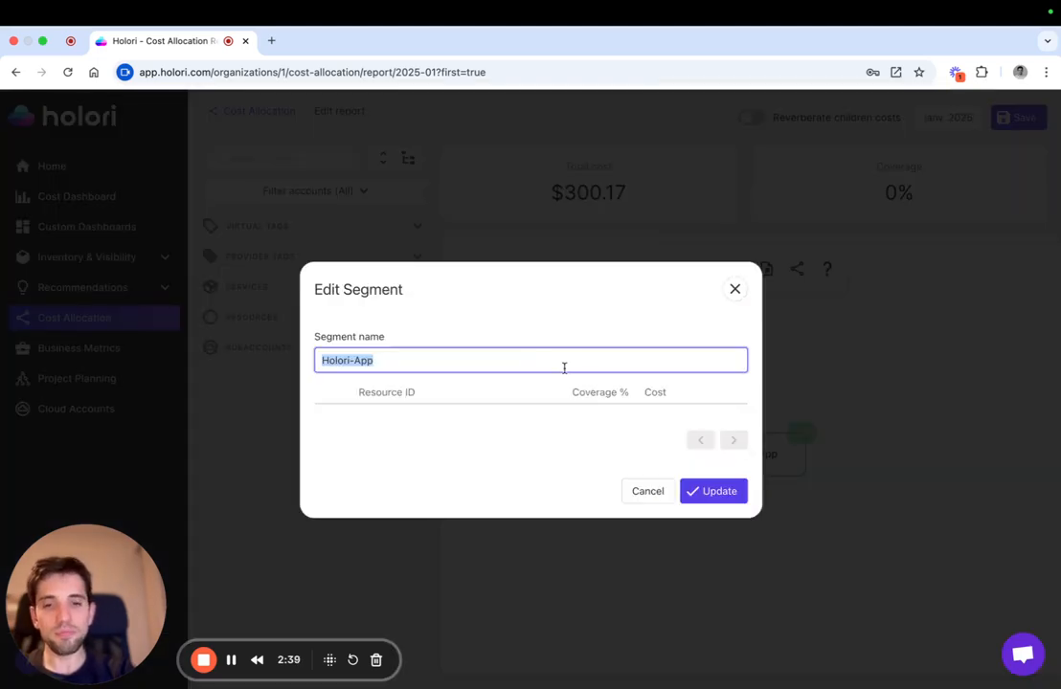
{"action": "type", "text": "CEO"}
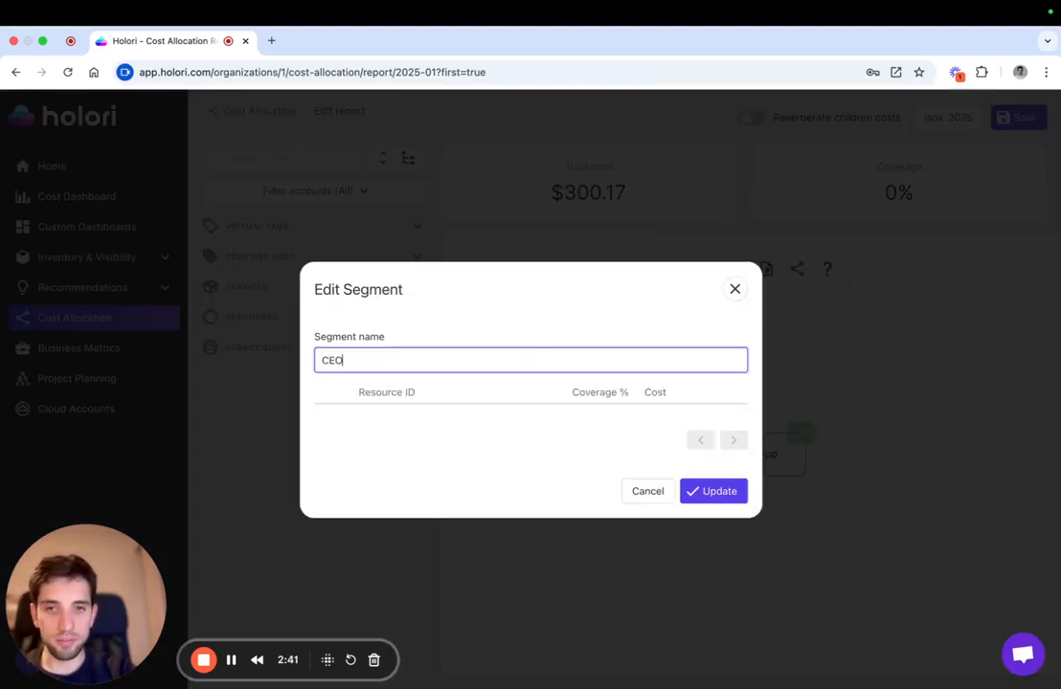
{"action": "type", "text": " office"}
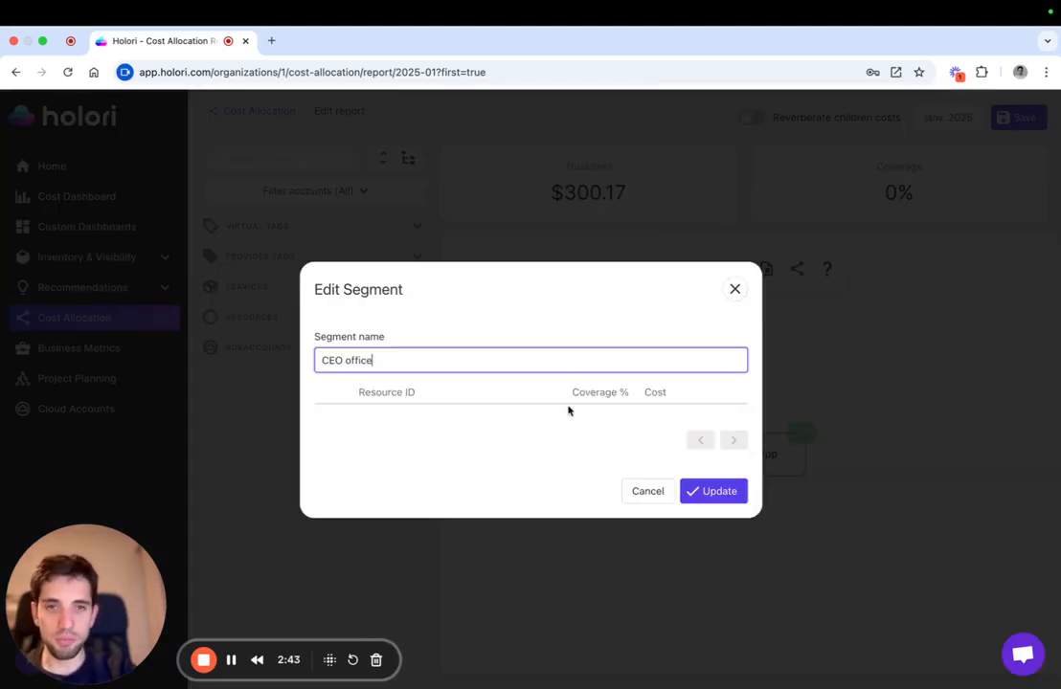
{"action": "left_click", "coordinate": [719, 490]}
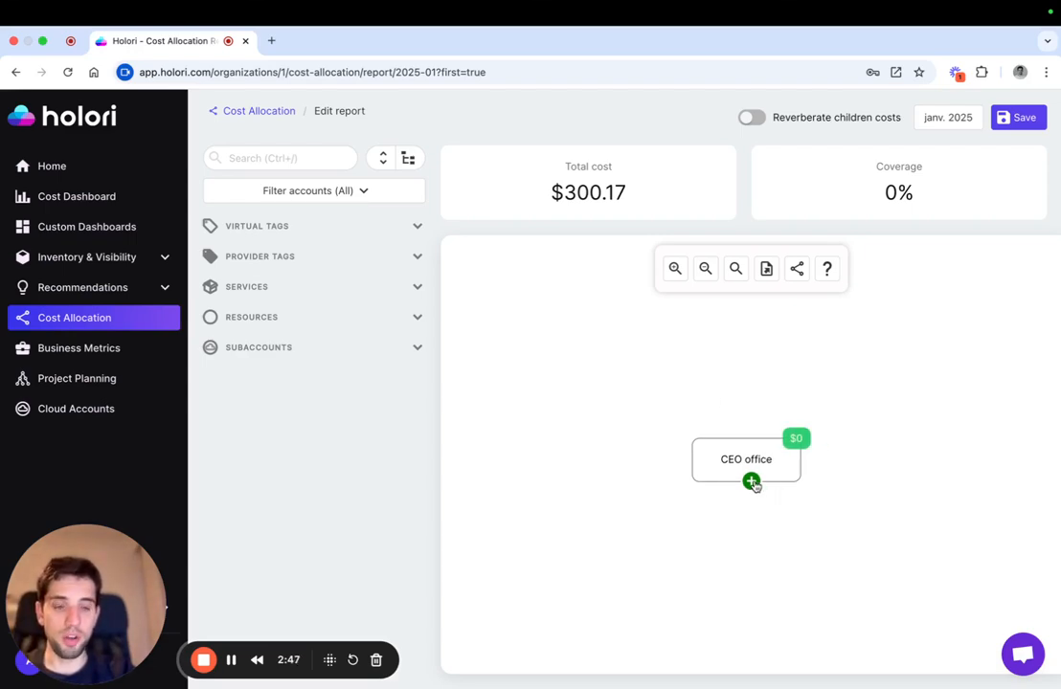
Add three child segments under CEO office named "Division 1", "Division 2" and "Division 3"
{"action": "left_click", "coordinate": [751, 481]}
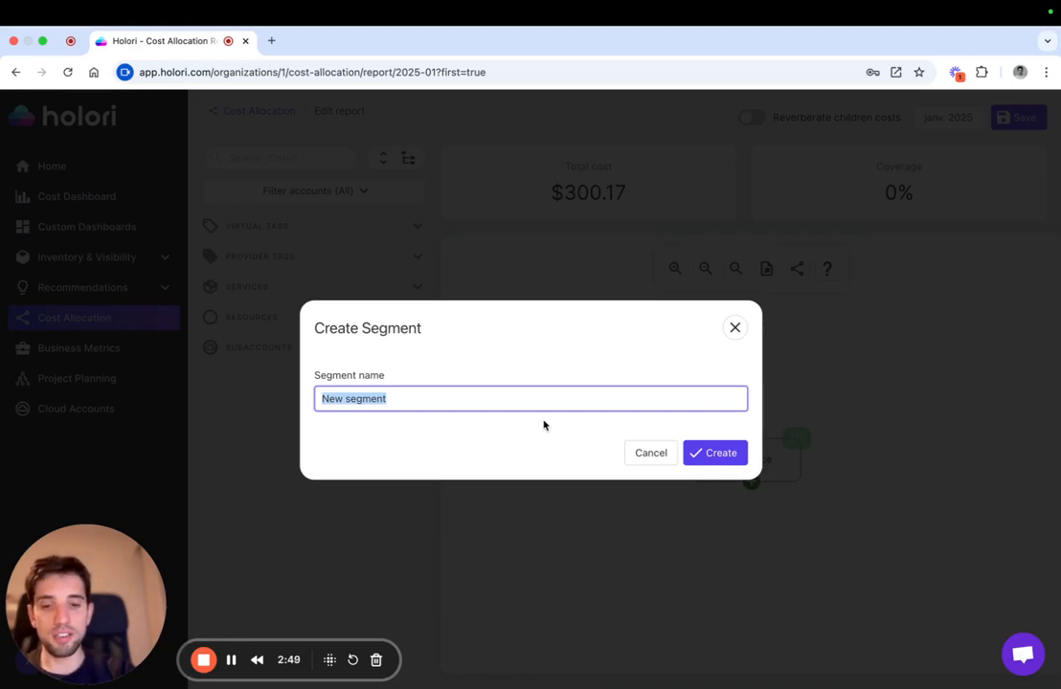
{"action": "type", "text": "Division 1"}
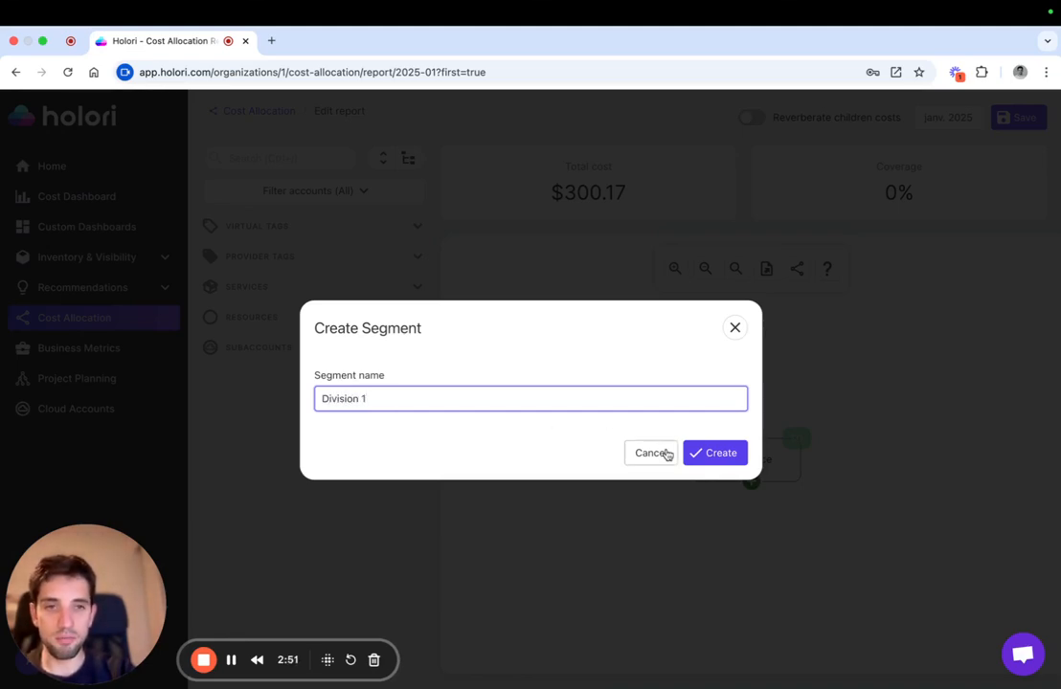
{"action": "left_click", "coordinate": [713, 453]}
{"action": "left_click", "coordinate": [750, 422]}
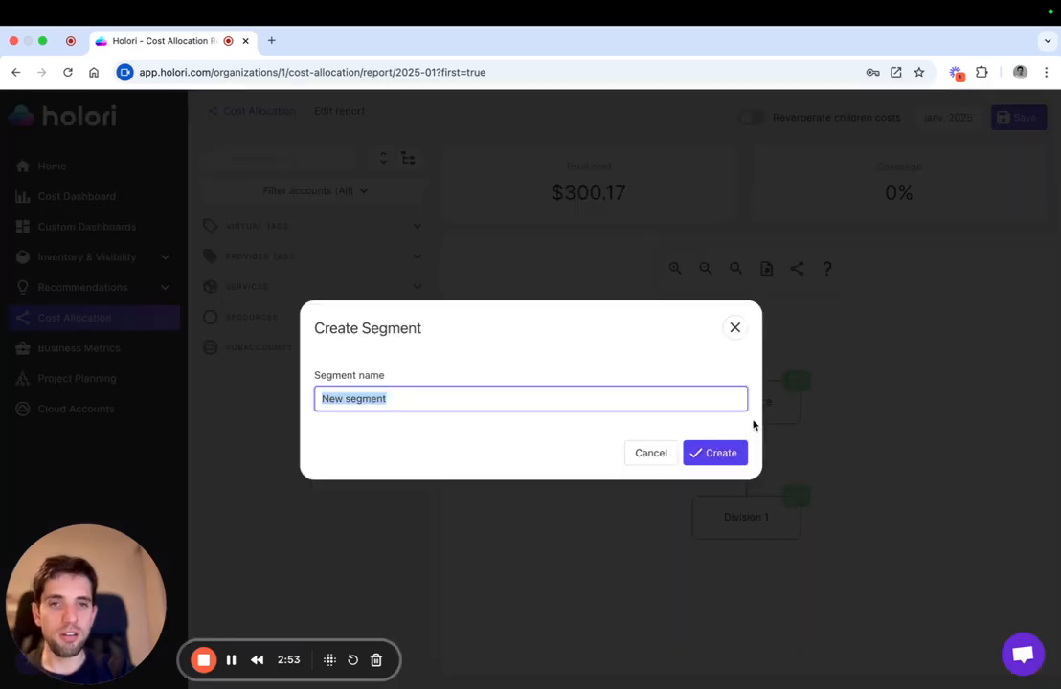
{"action": "type", "text": "Division"}
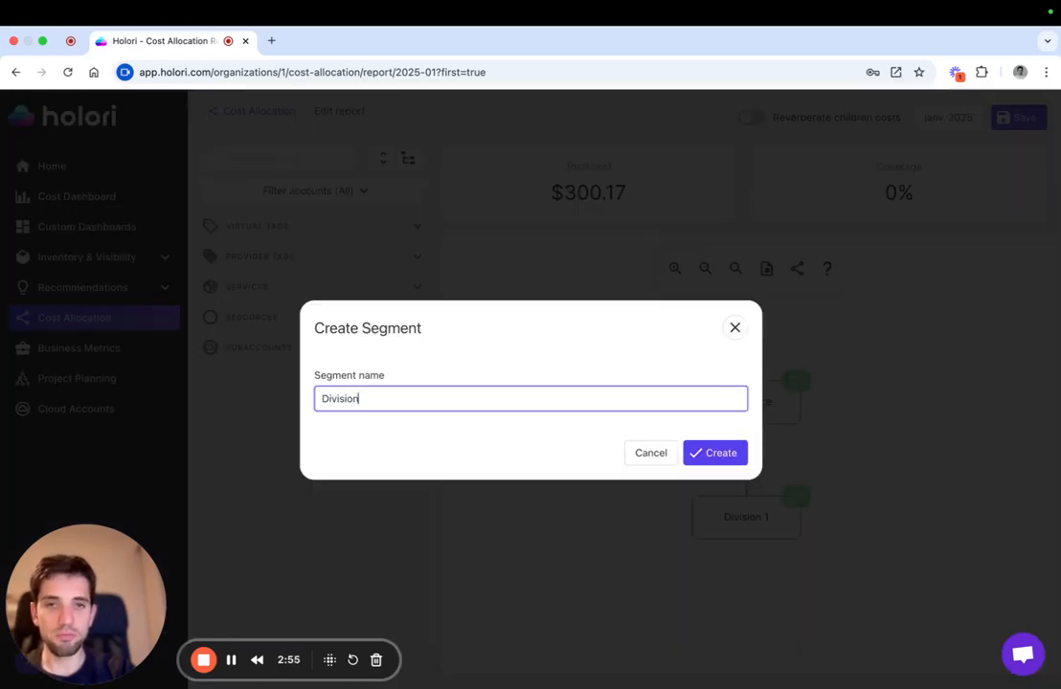
{"action": "type", "text": " 2"}
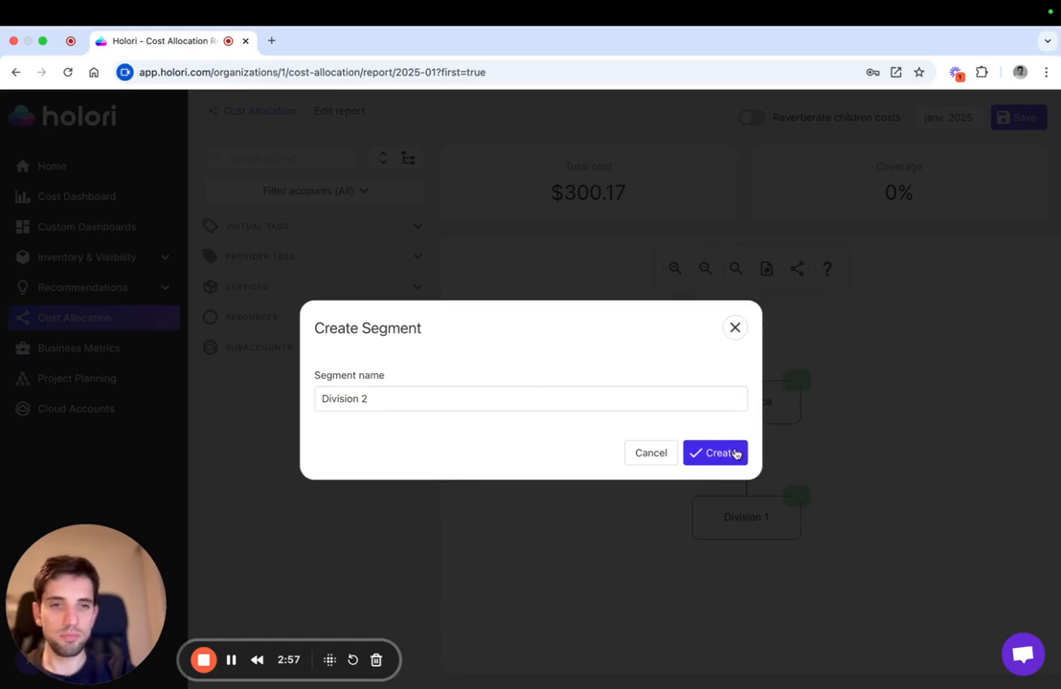
{"action": "left_click", "coordinate": [737, 452]}
{"action": "left_click", "coordinate": [752, 424]}
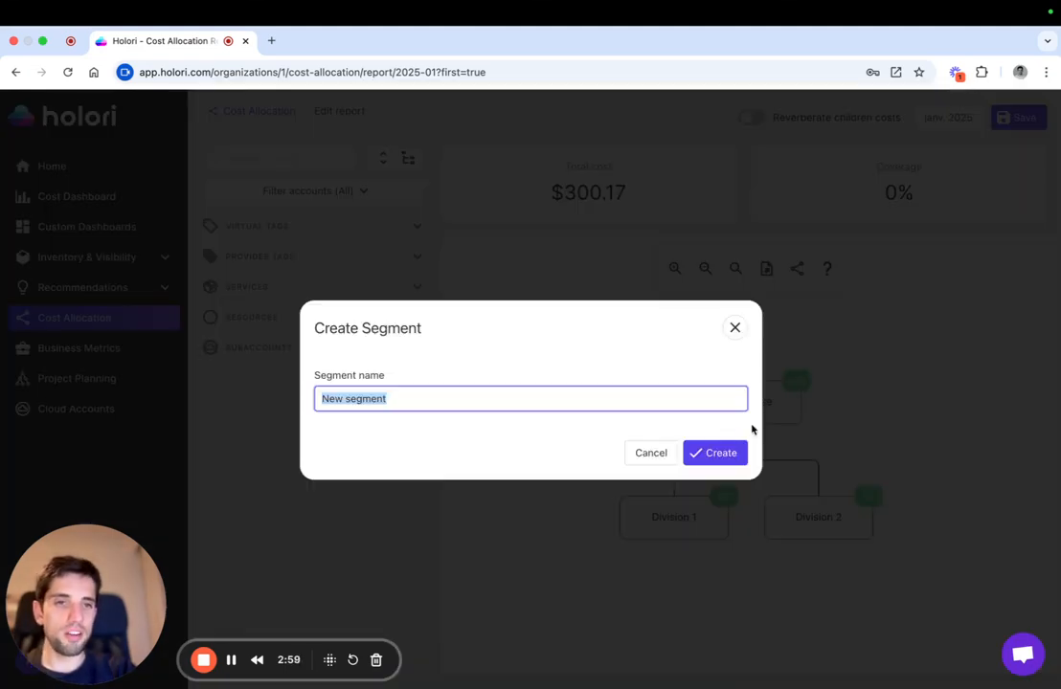
{"action": "type", "text": "Division 3"}
{"action": "left_click", "coordinate": [733, 454]}
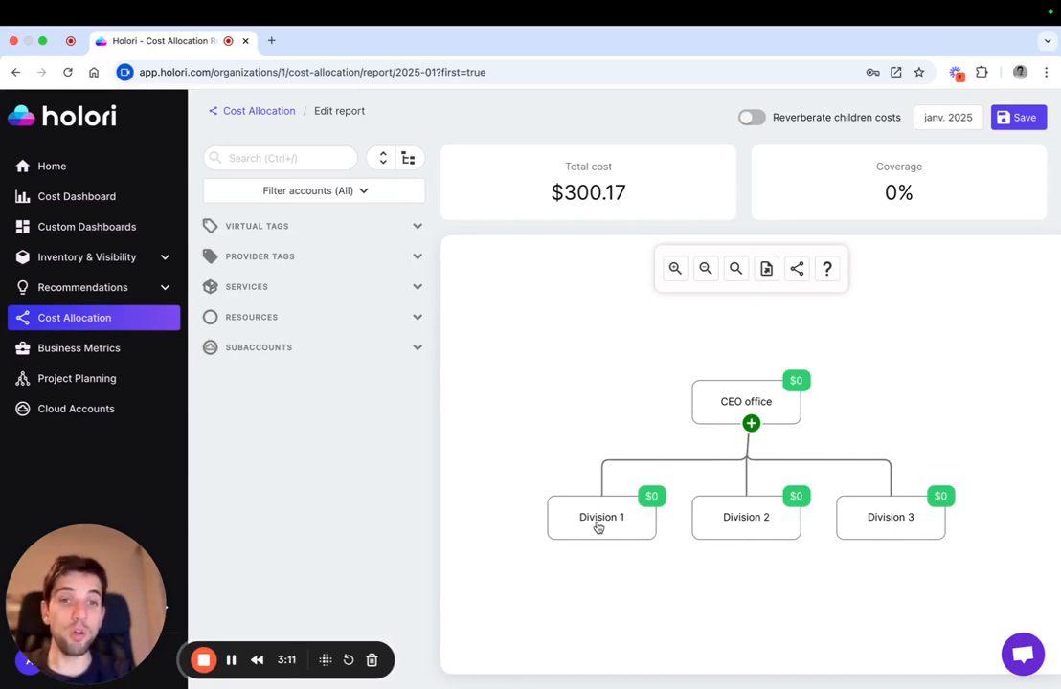
Add three child segments under Division 1 named "America", "Asia" and "Europe"
{"action": "mouse_move", "coordinate": [596, 532]}
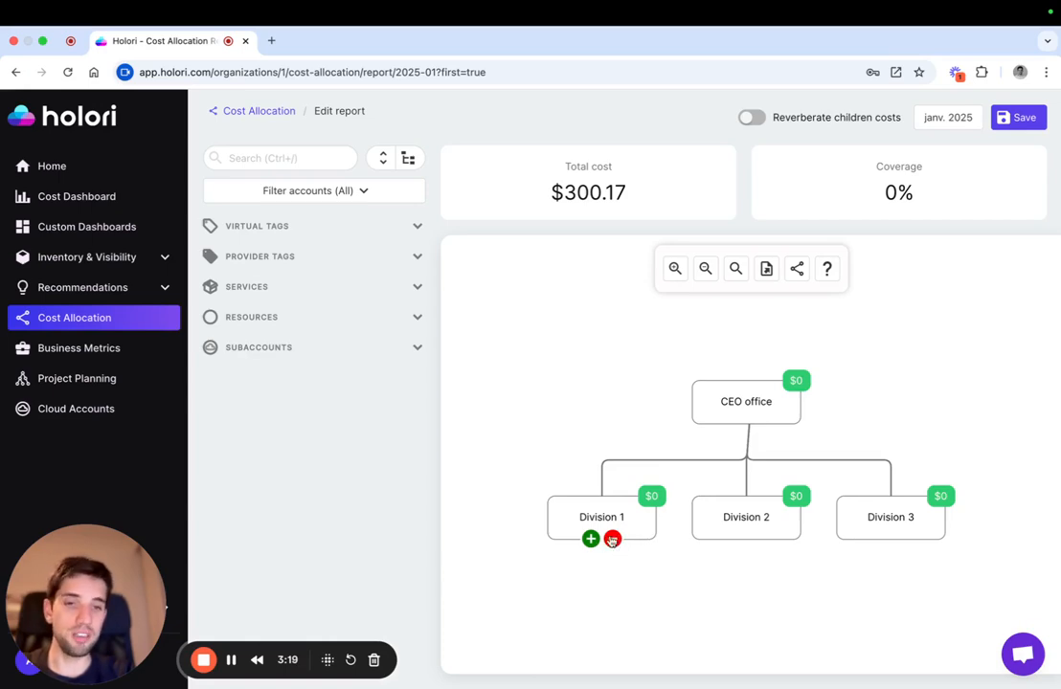
{"action": "left_click", "coordinate": [592, 540]}
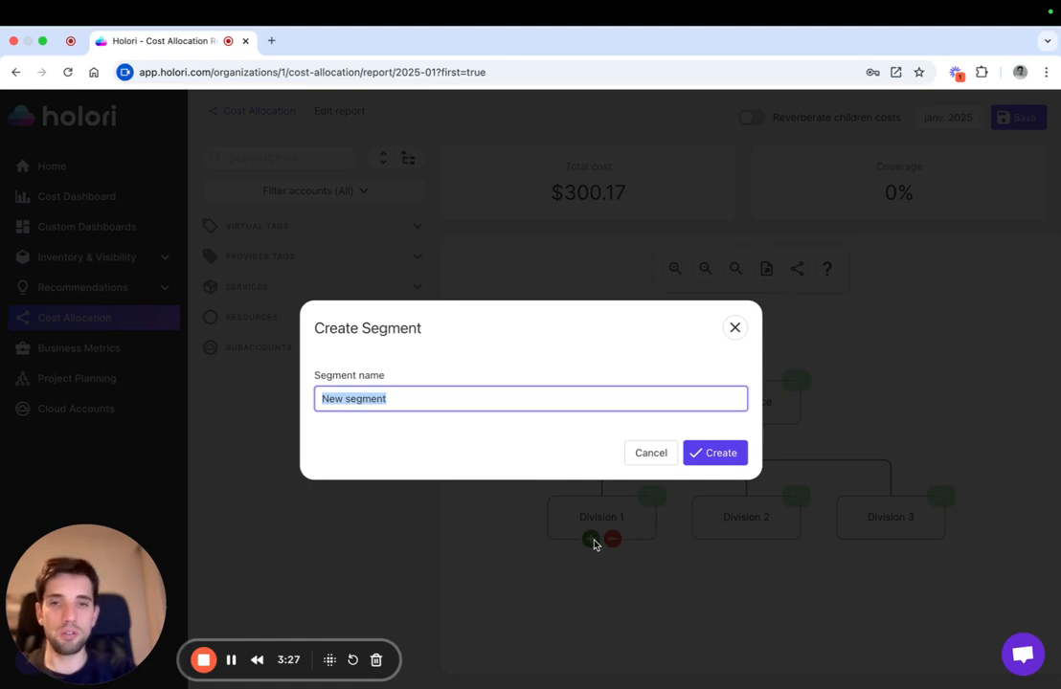
{"action": "type", "text": "America"}
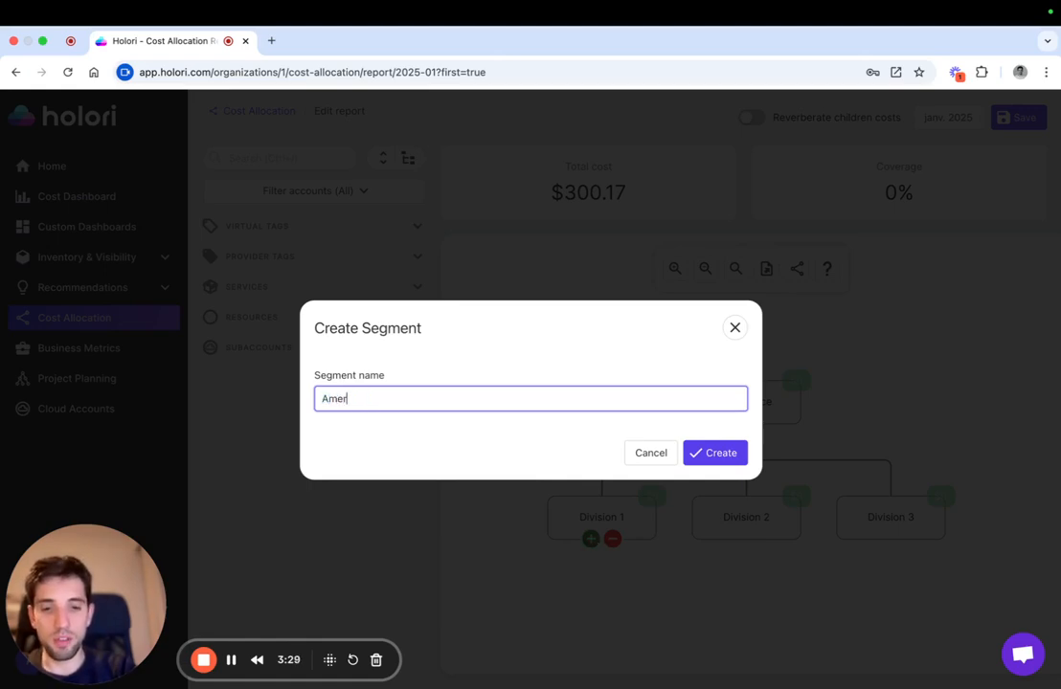
{"action": "left_click", "coordinate": [721, 454]}
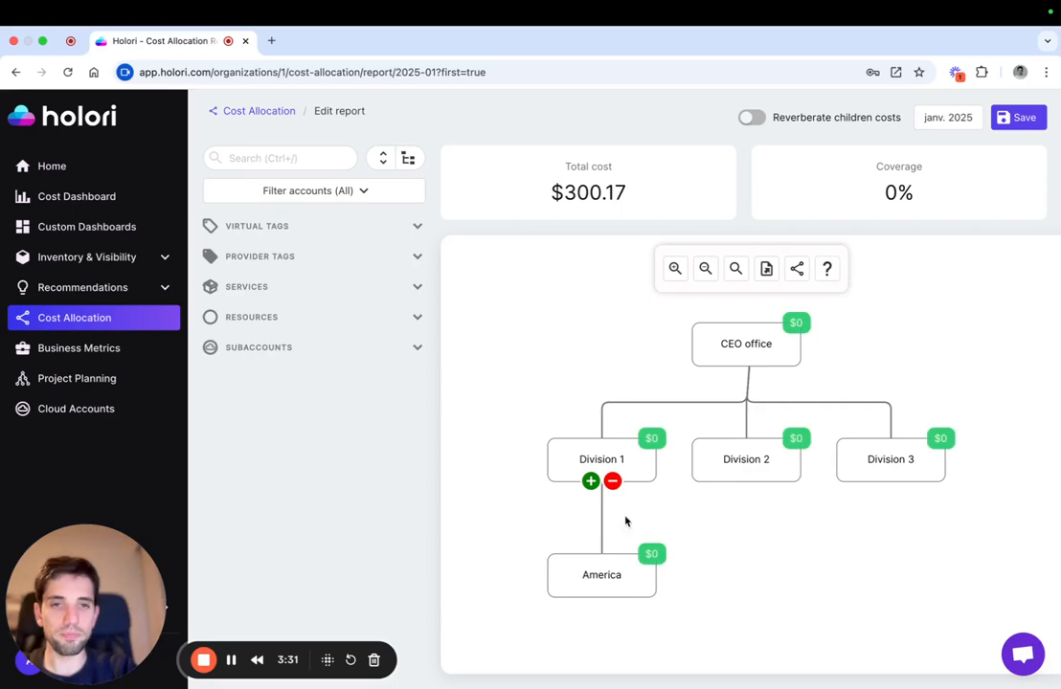
{"action": "left_click", "coordinate": [589, 482]}
{"action": "type", "text": "Asia"}
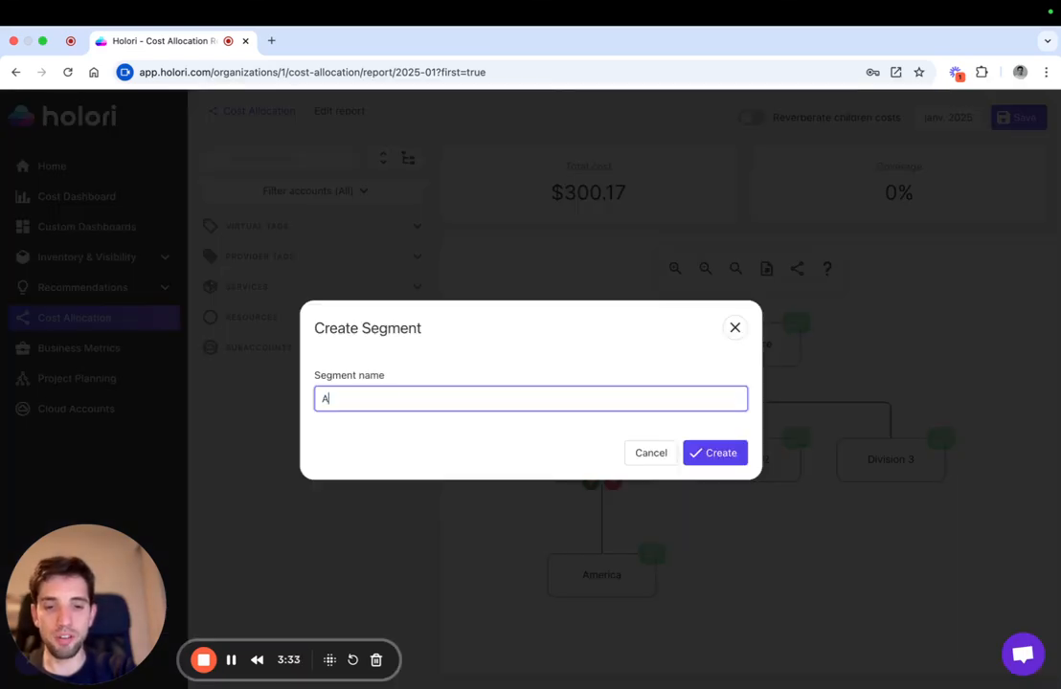
{"action": "left_click", "coordinate": [739, 457]}
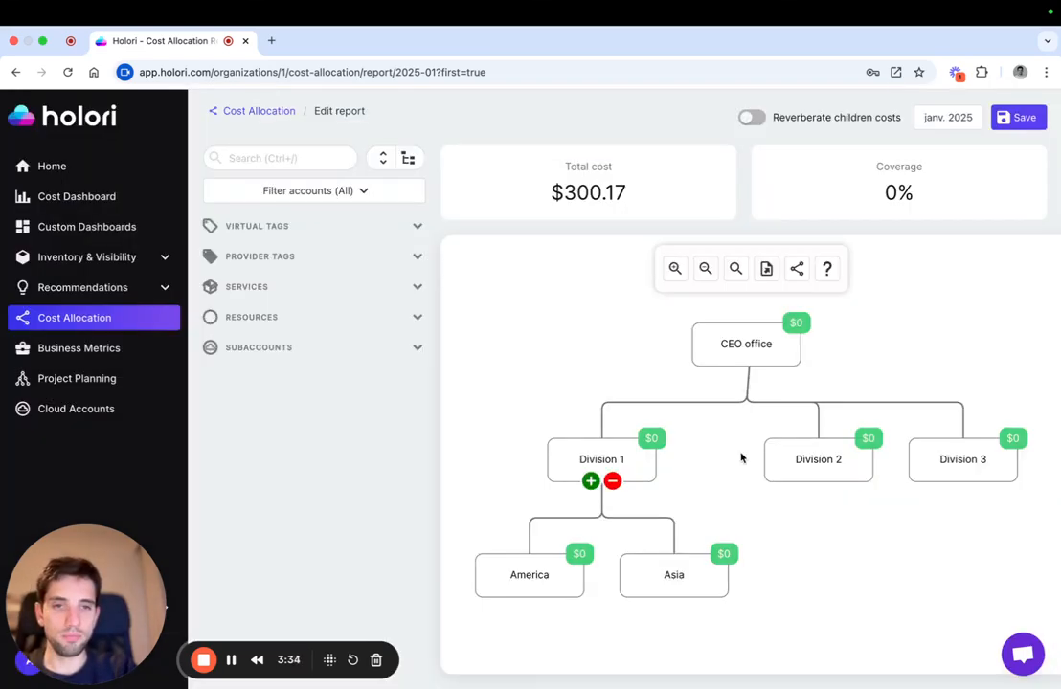
{"action": "left_click", "coordinate": [589, 481]}
{"action": "type", "text": "Europe"}
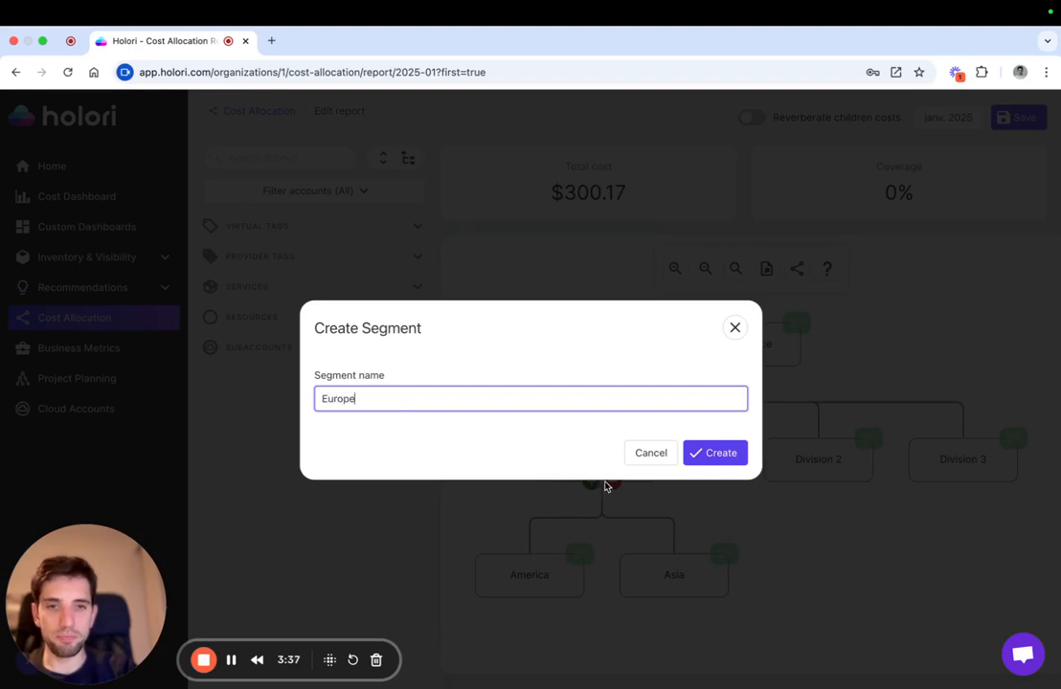
{"action": "left_click", "coordinate": [726, 459]}
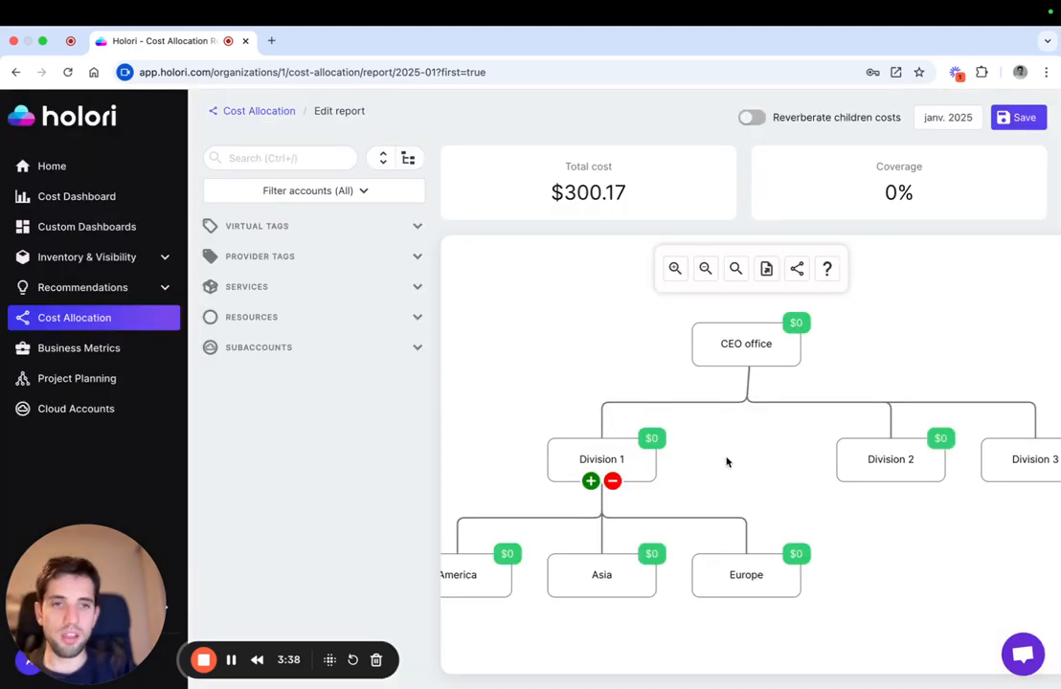
Add two child segments under Division 2 named "Marketing" and "Tech"
{"action": "left_click", "coordinate": [875, 465]}
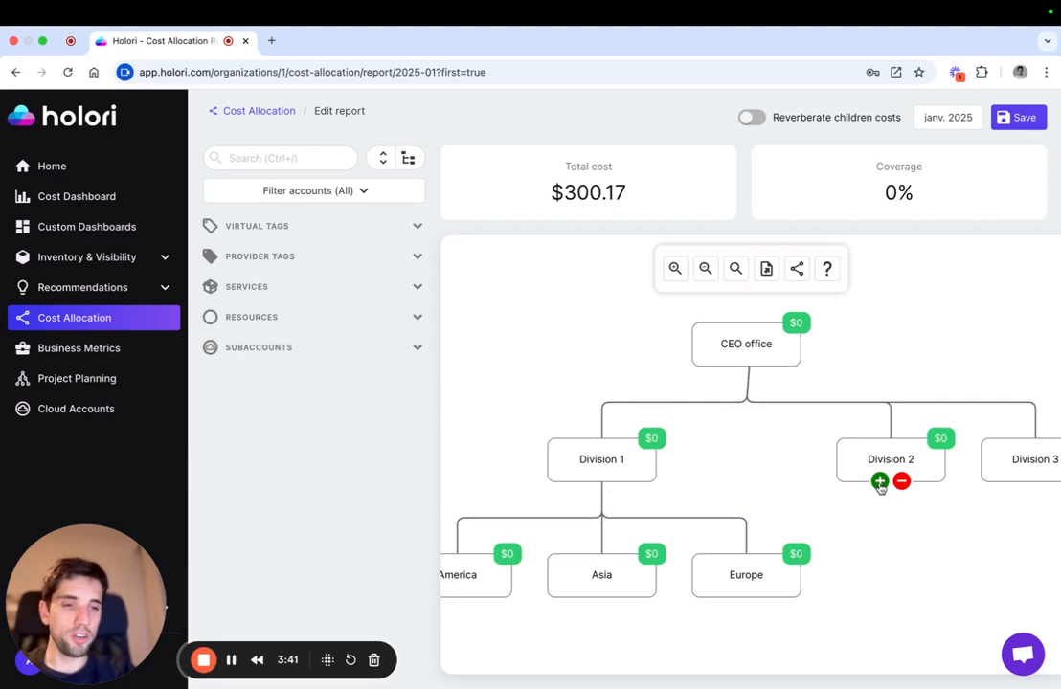
{"action": "left_click", "coordinate": [879, 481]}
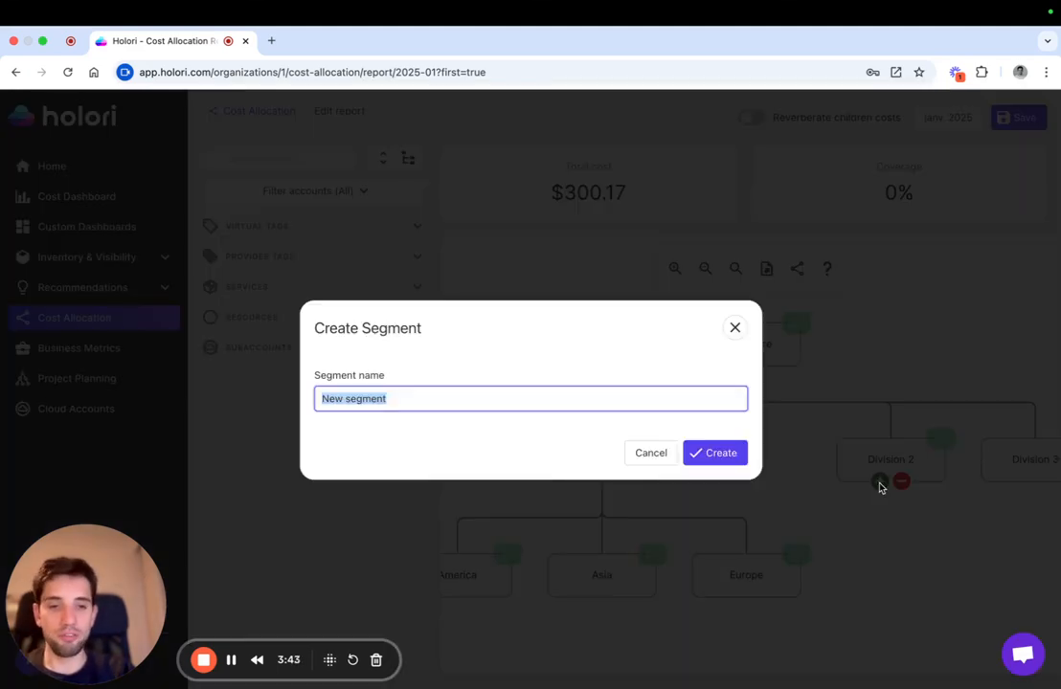
{"action": "type", "text": "Marketing"}
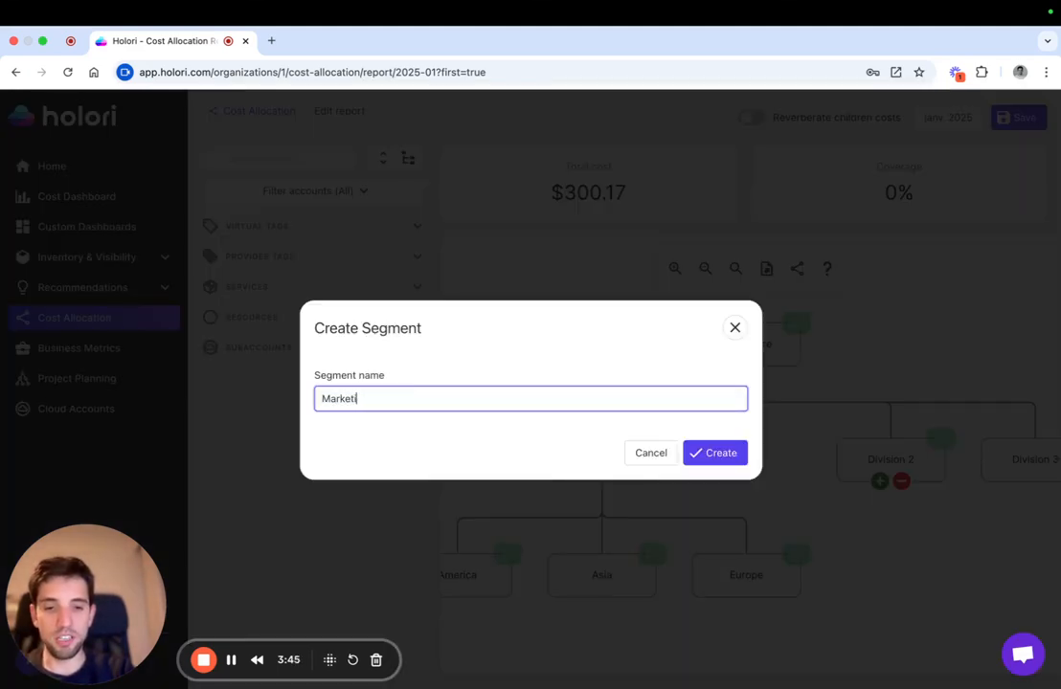
{"action": "left_click", "coordinate": [735, 461]}
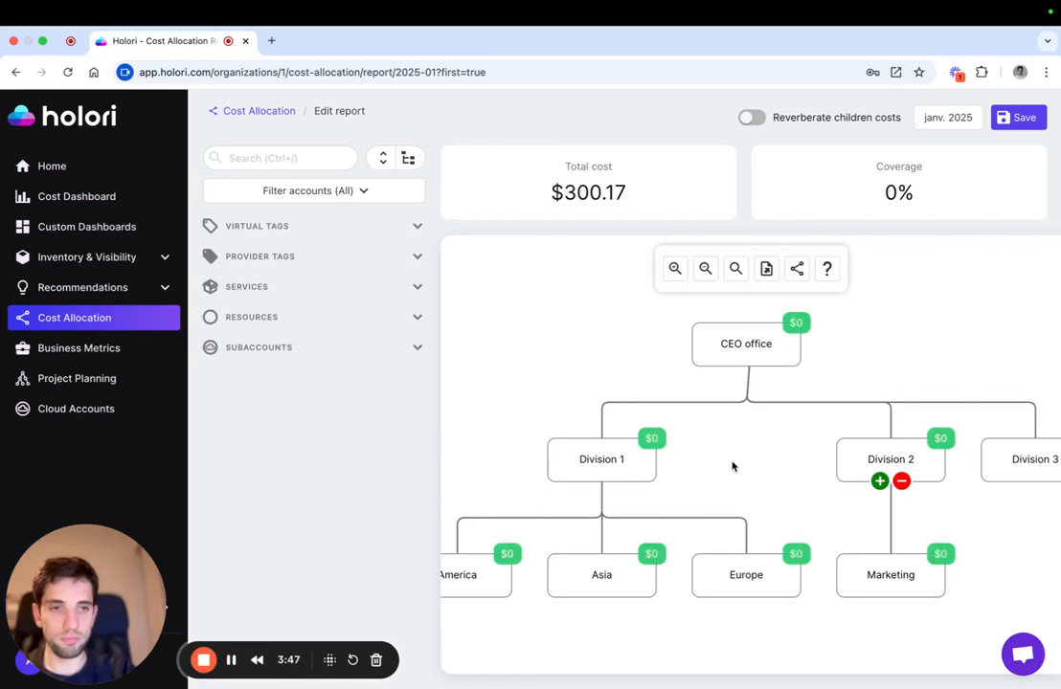
{"action": "left_click", "coordinate": [878, 480]}
{"action": "type", "text": "Tech"}
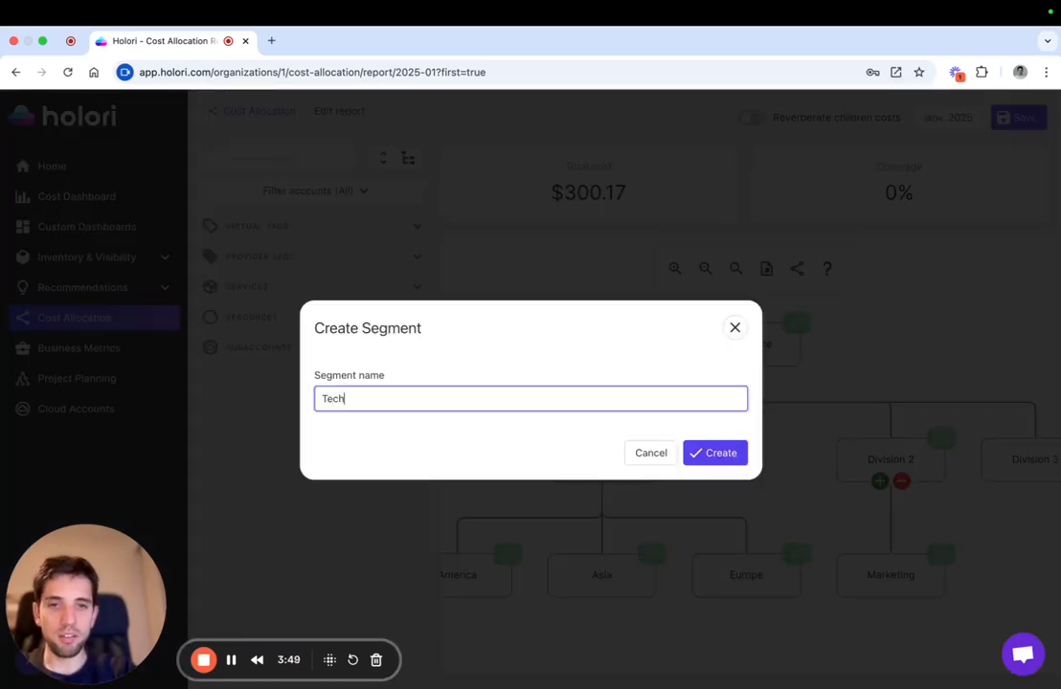
{"action": "left_click", "coordinate": [734, 460]}
{"action": "left_click_drag", "start_coordinate": [694, 469], "coordinate": [784, 442]}
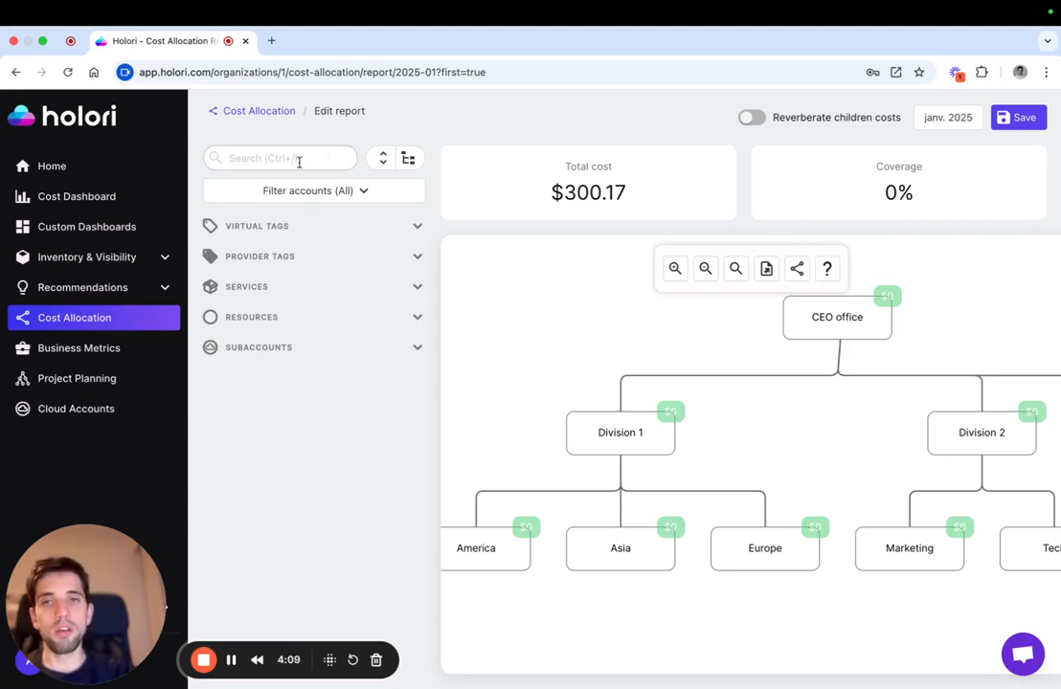
Look through the individual resources available for allocation in the Resources category, and collapse the category again
{"action": "left_click", "coordinate": [277, 323]}
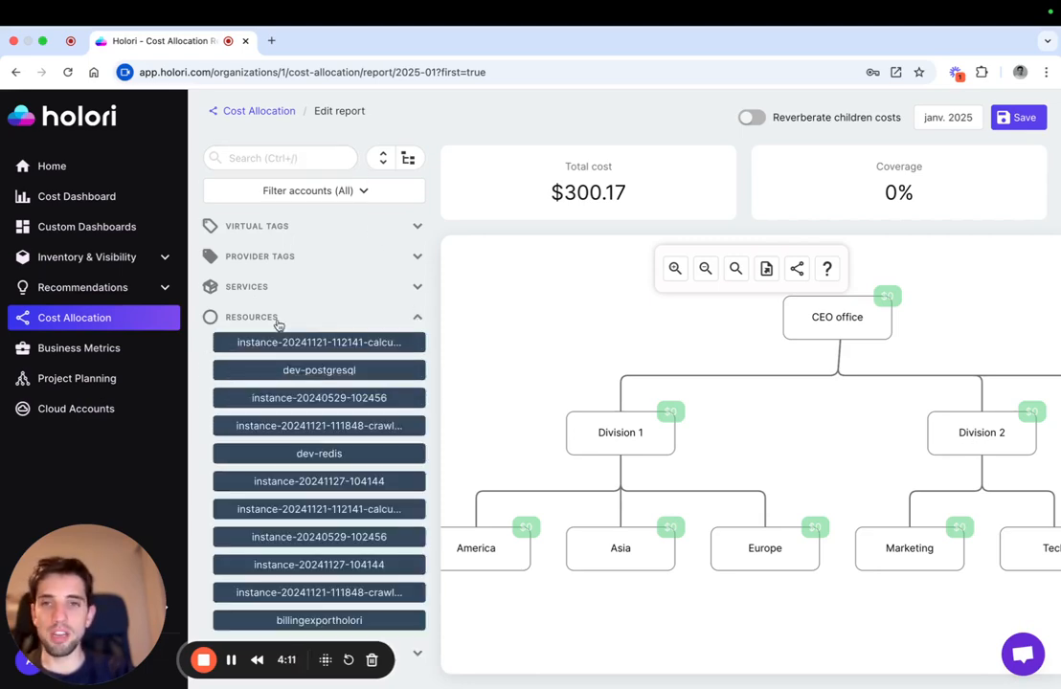
{"action": "scroll", "coordinate": [287, 431], "scroll_direction": "down", "scroll_amount": 1}
{"action": "scroll", "coordinate": [287, 383], "scroll_direction": "up", "scroll_amount": 1}
{"action": "left_click", "coordinate": [300, 318]}
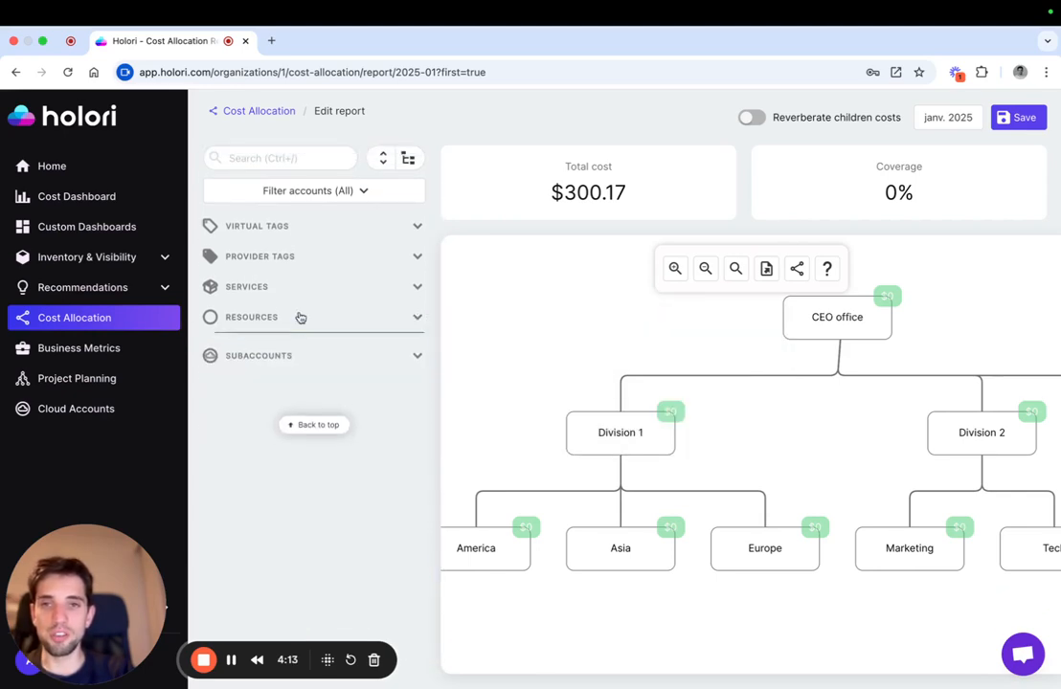
Examine the search, expand and collapse, quick access and account filter options for the list of allocatable cost items
{"action": "left_click", "coordinate": [295, 157]}
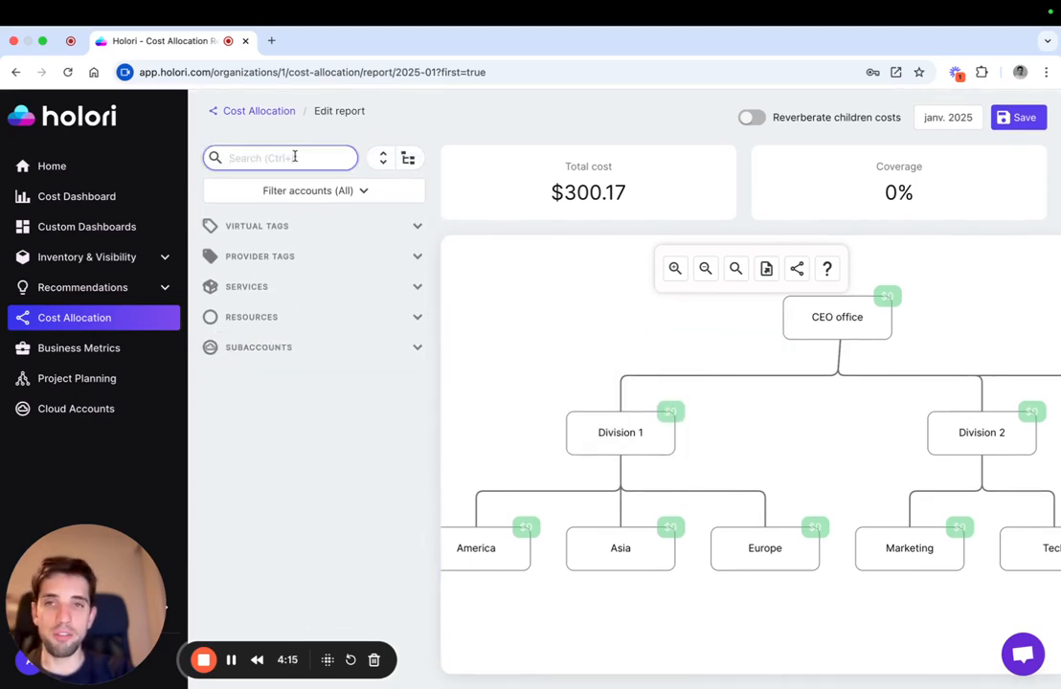
{"action": "left_click", "coordinate": [383, 159]}
{"action": "scroll", "coordinate": [346, 372], "scroll_direction": "down", "scroll_amount": 2}
{"action": "scroll", "coordinate": [343, 370], "scroll_direction": "up", "scroll_amount": 2}
{"action": "left_click", "coordinate": [384, 158]}
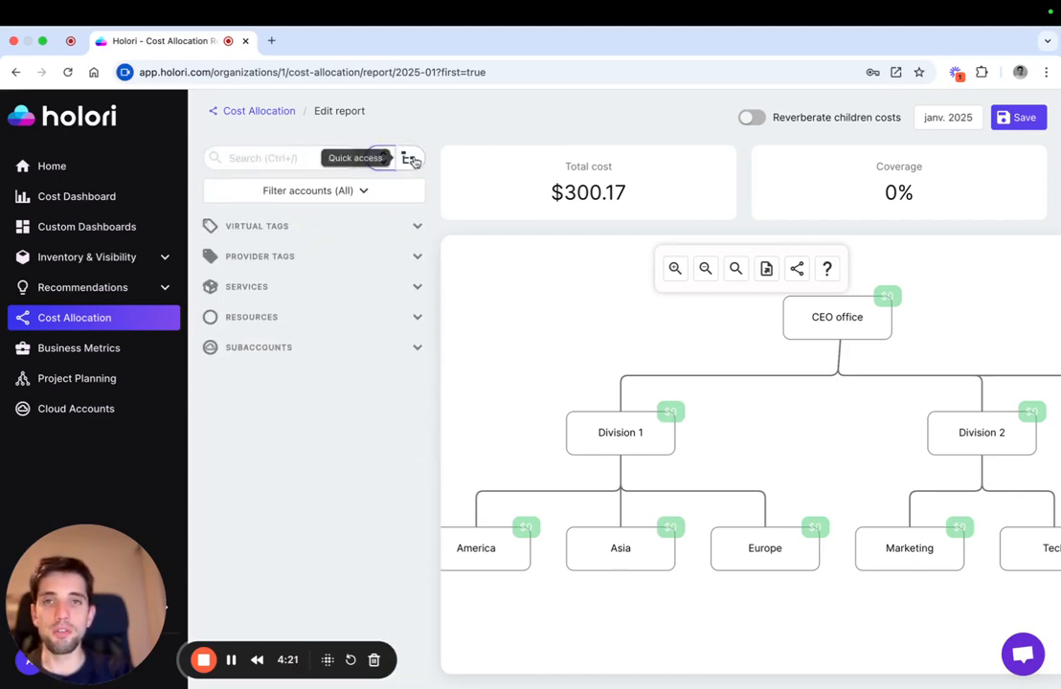
{"action": "left_click", "coordinate": [408, 158]}
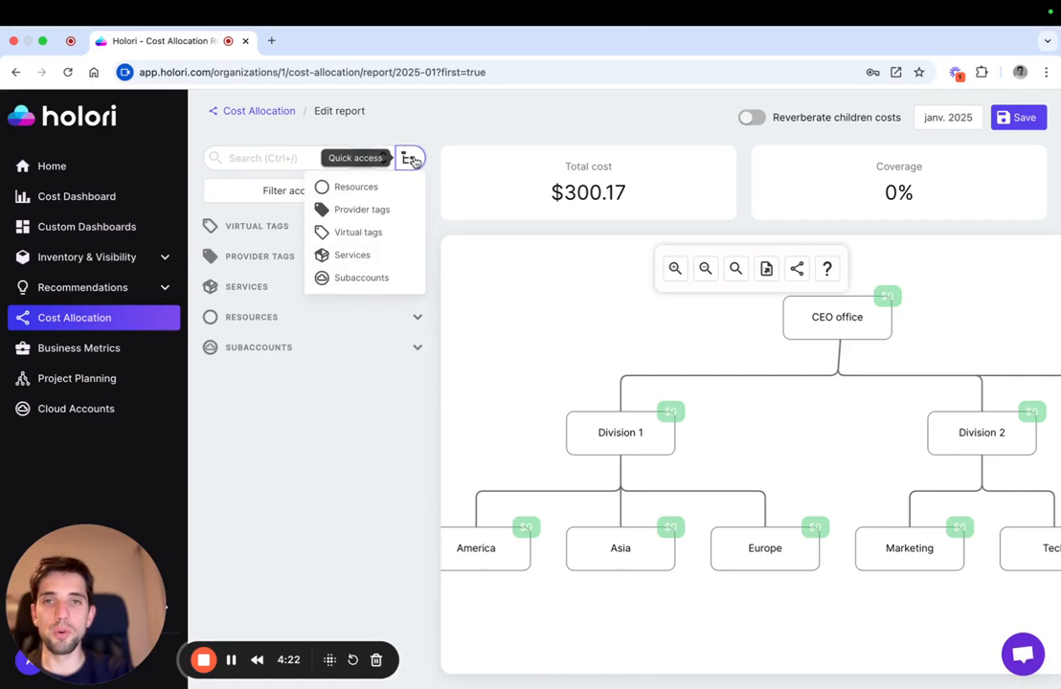
{"action": "left_click", "coordinate": [363, 278]}
{"action": "left_click", "coordinate": [378, 346]}
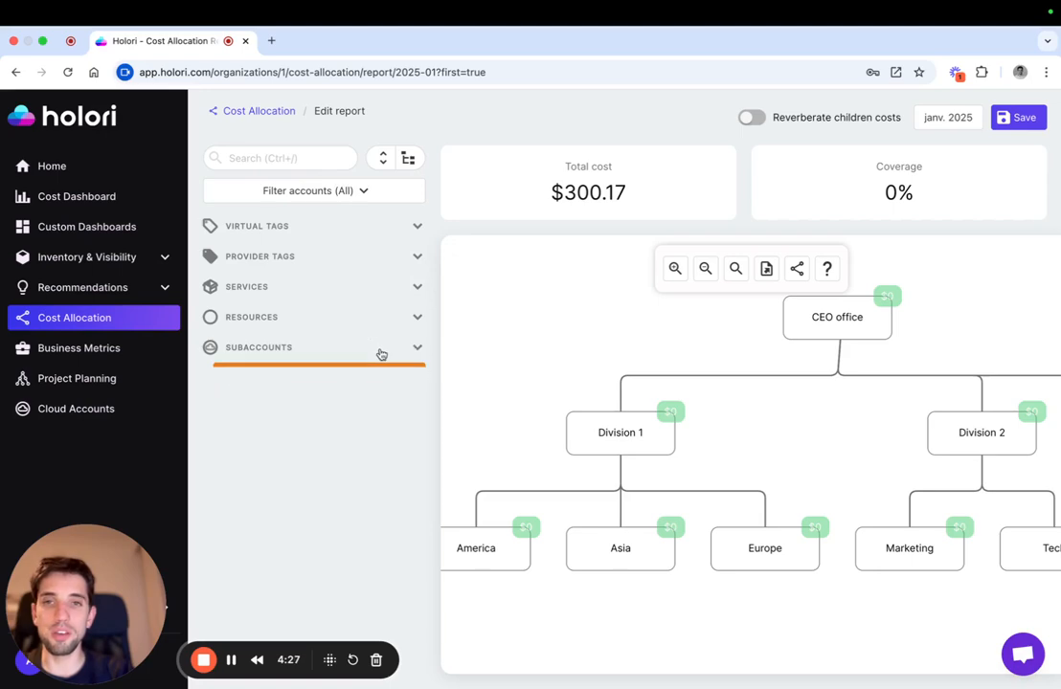
{"action": "left_click", "coordinate": [350, 196]}
{"action": "left_click", "coordinate": [351, 197]}
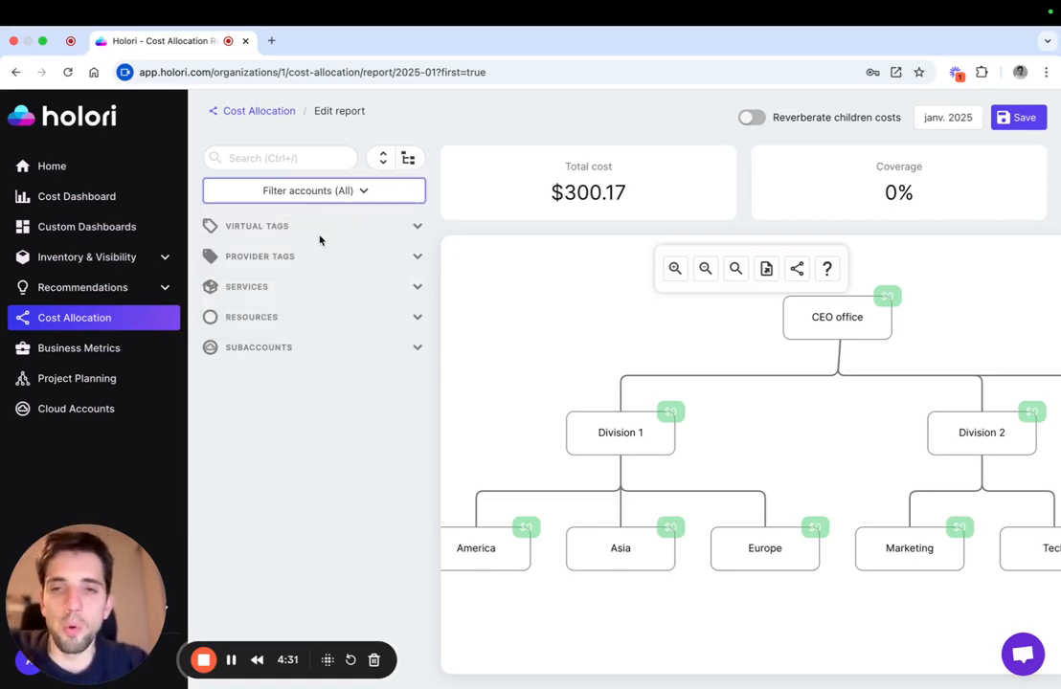
Allocate the dev-redis resource from the Resources category to the Tech segment under Division 2
{"action": "left_click", "coordinate": [289, 322]}
{"action": "scroll", "coordinate": [316, 417], "scroll_direction": "down", "scroll_amount": 1}
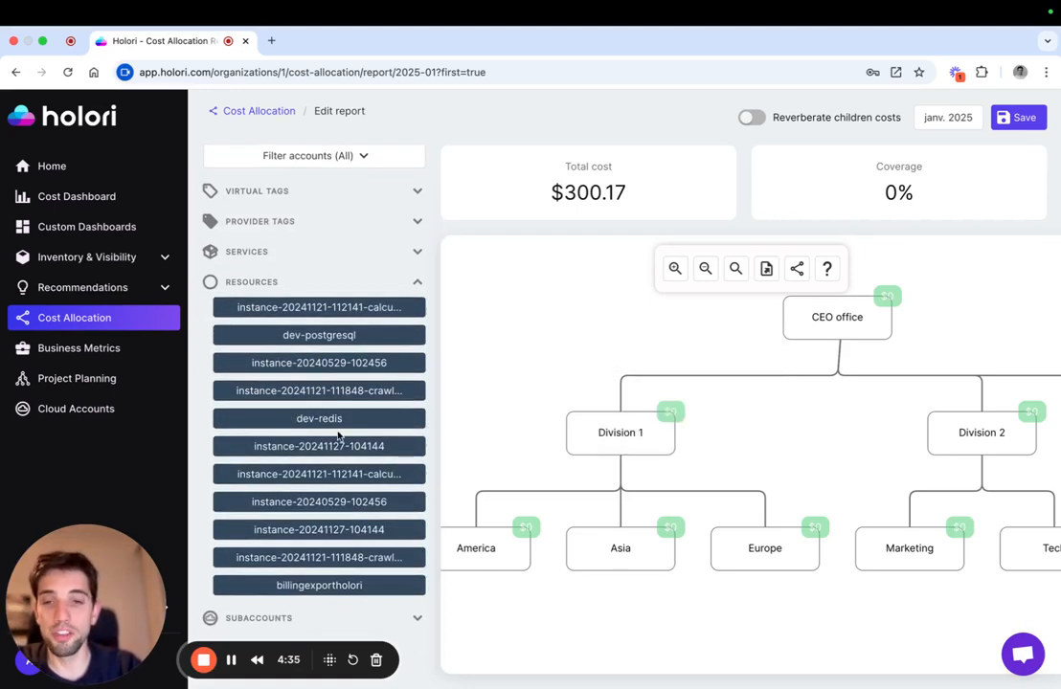
{"action": "mouse_move", "coordinate": [320, 423]}
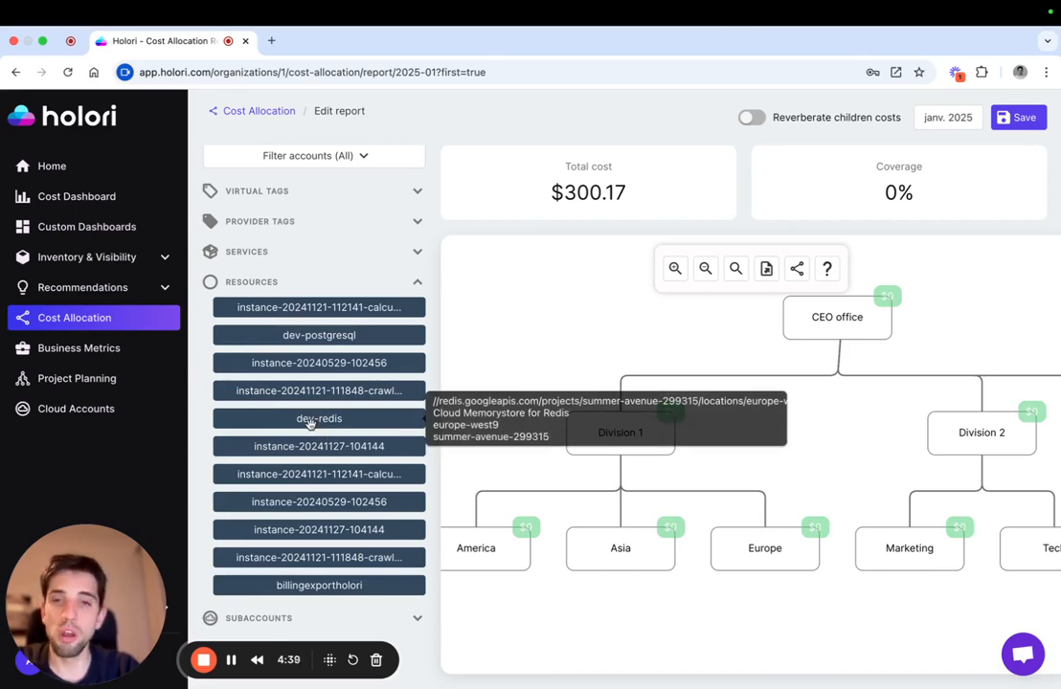
{"action": "scroll", "coordinate": [675, 606], "scroll_direction": "right", "scroll_amount": 5}
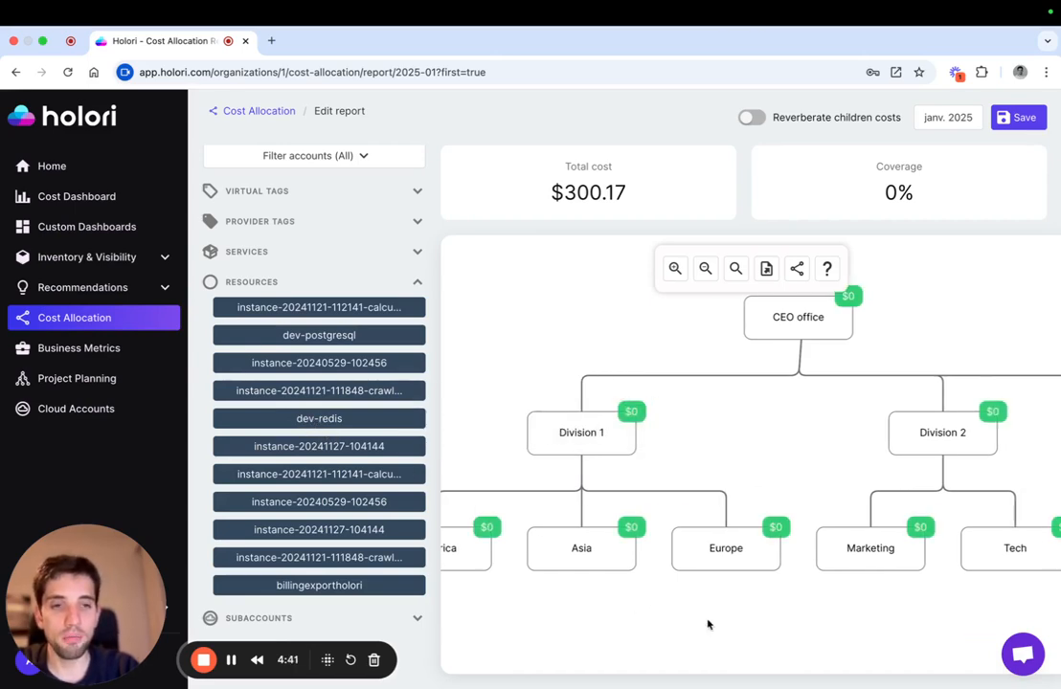
{"action": "mouse_move", "coordinate": [392, 440]}
{"action": "left_click_drag", "start_coordinate": [304, 417], "coordinate": [937, 555]}
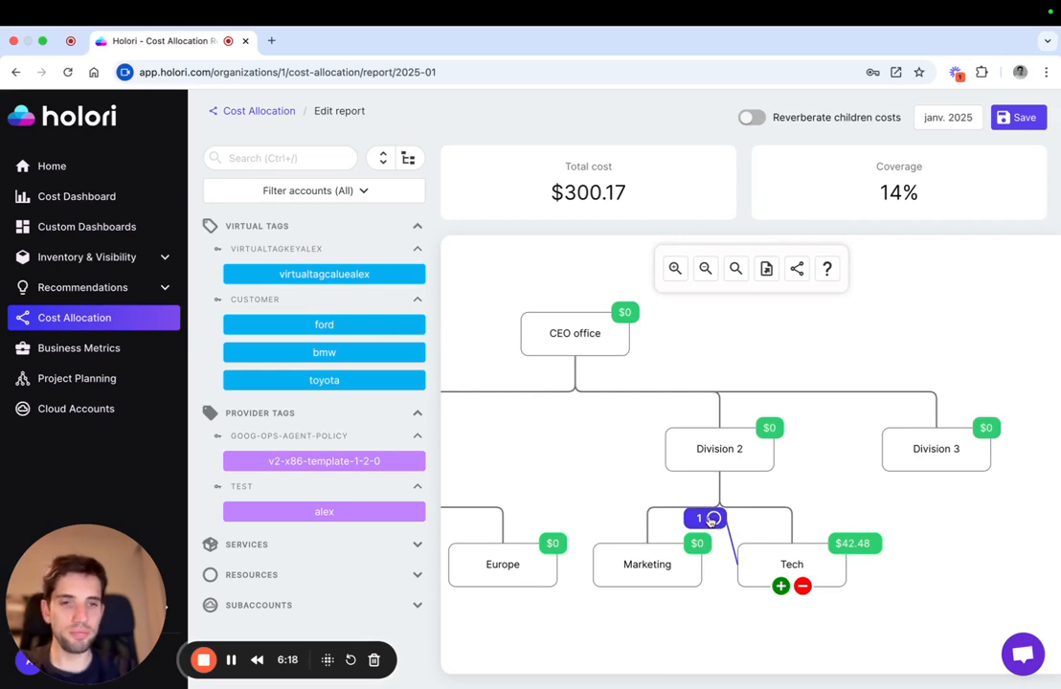
Set the Tech segment's share of the dev-redis resource to 50% and check the covered resources list
{"action": "left_click", "coordinate": [710, 520]}
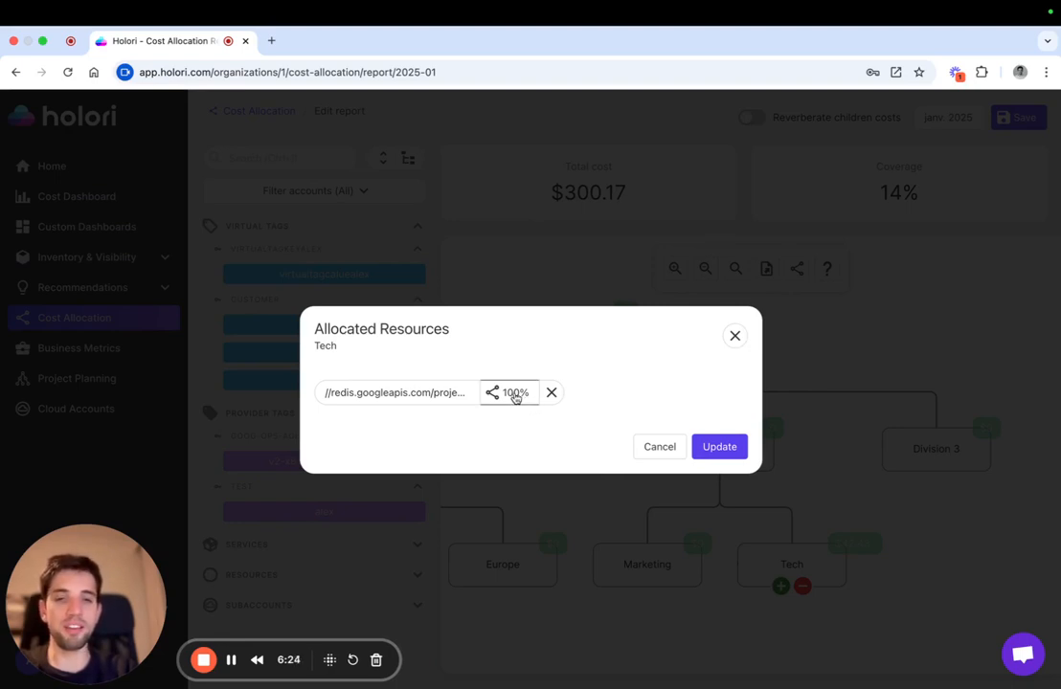
{"action": "left_click", "coordinate": [514, 394]}
{"action": "double_click", "coordinate": [673, 391]}
{"action": "type", "text": "50"}
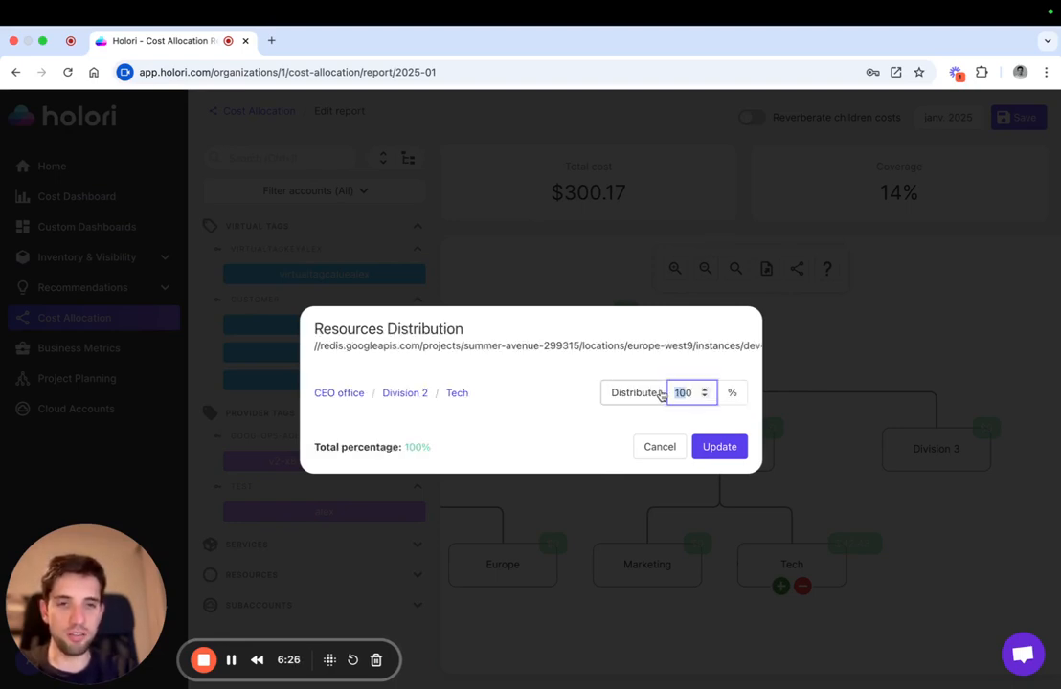
{"action": "left_click", "coordinate": [719, 446]}
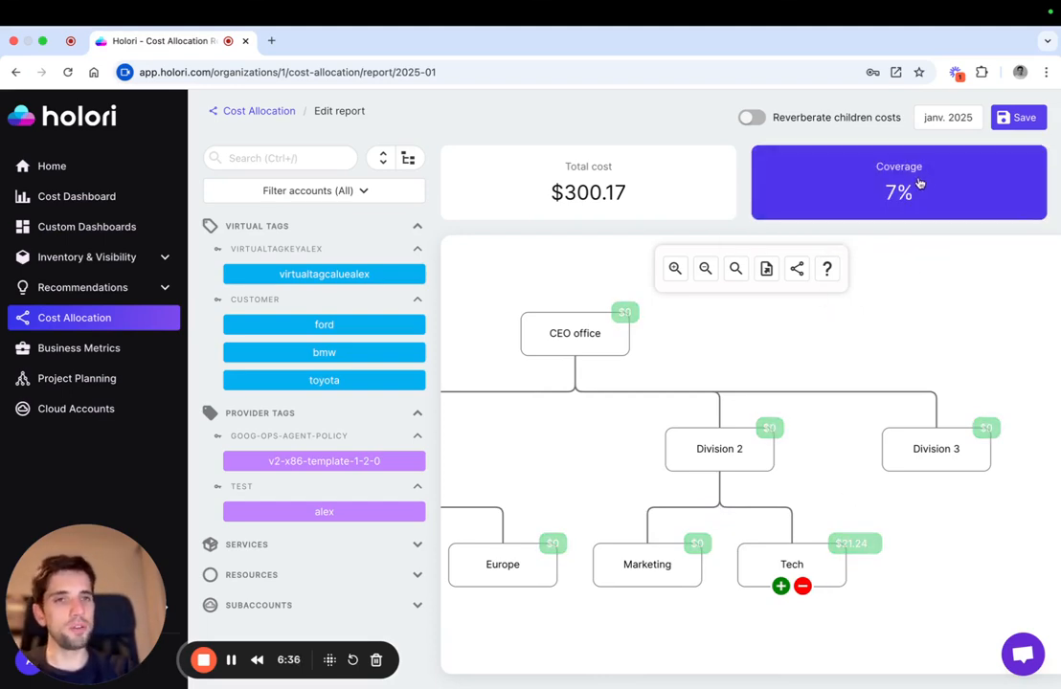
{"action": "left_click", "coordinate": [898, 183]}
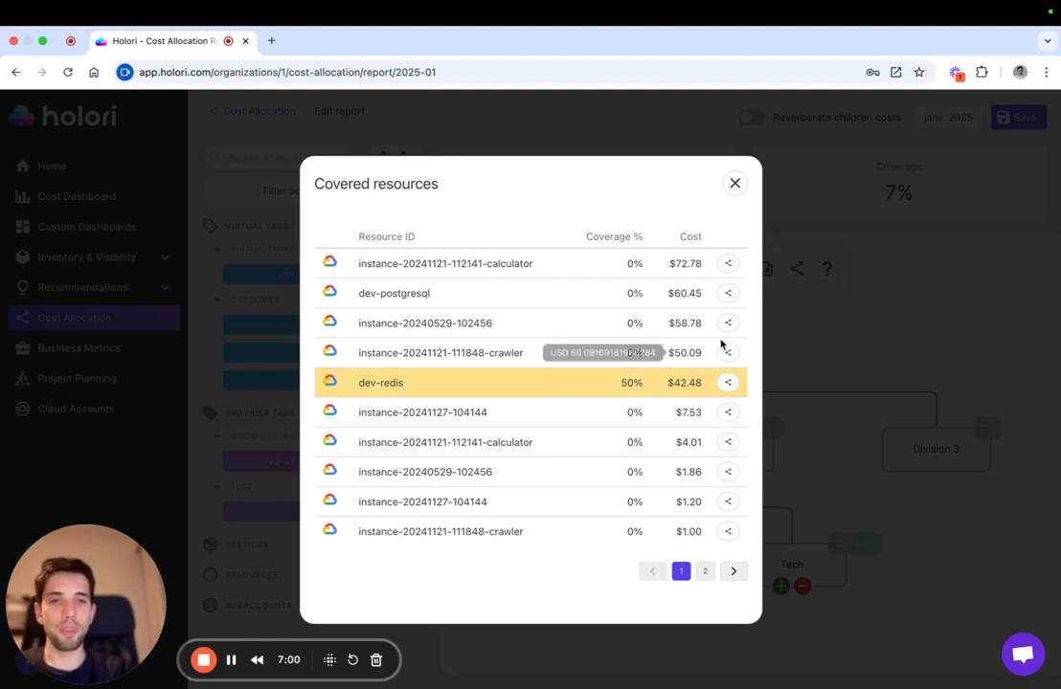
{"action": "left_click", "coordinate": [734, 183]}
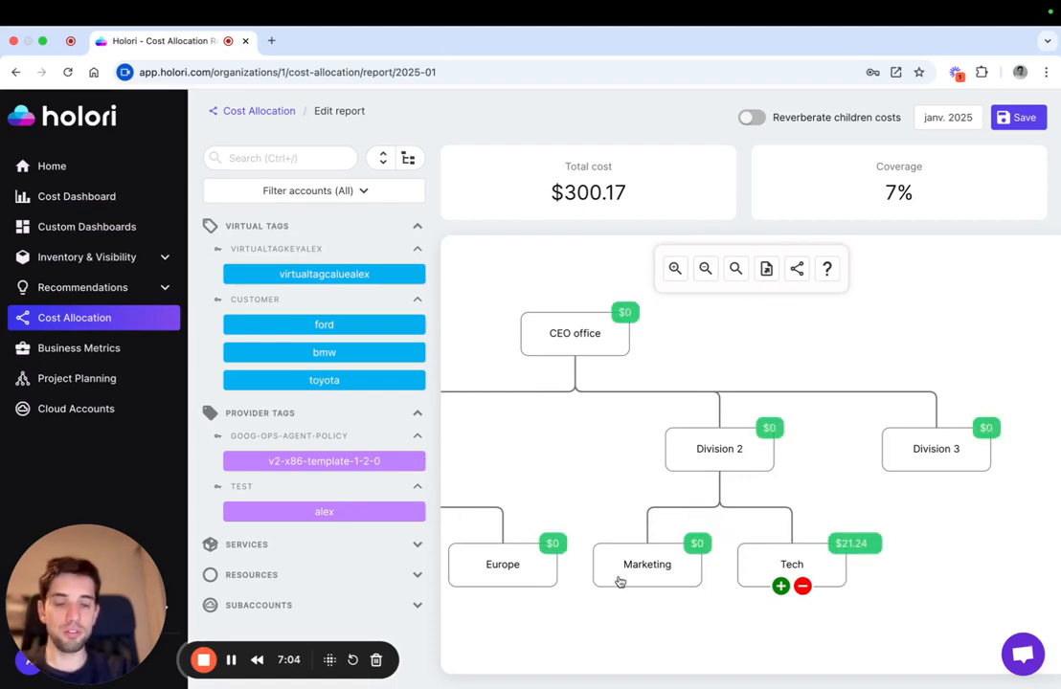
Allocate dev-redis to the Marketing segment too, apply the 50/50 distribution between Marketing and Tech, and review the covered resources
{"action": "left_click", "coordinate": [304, 573]}
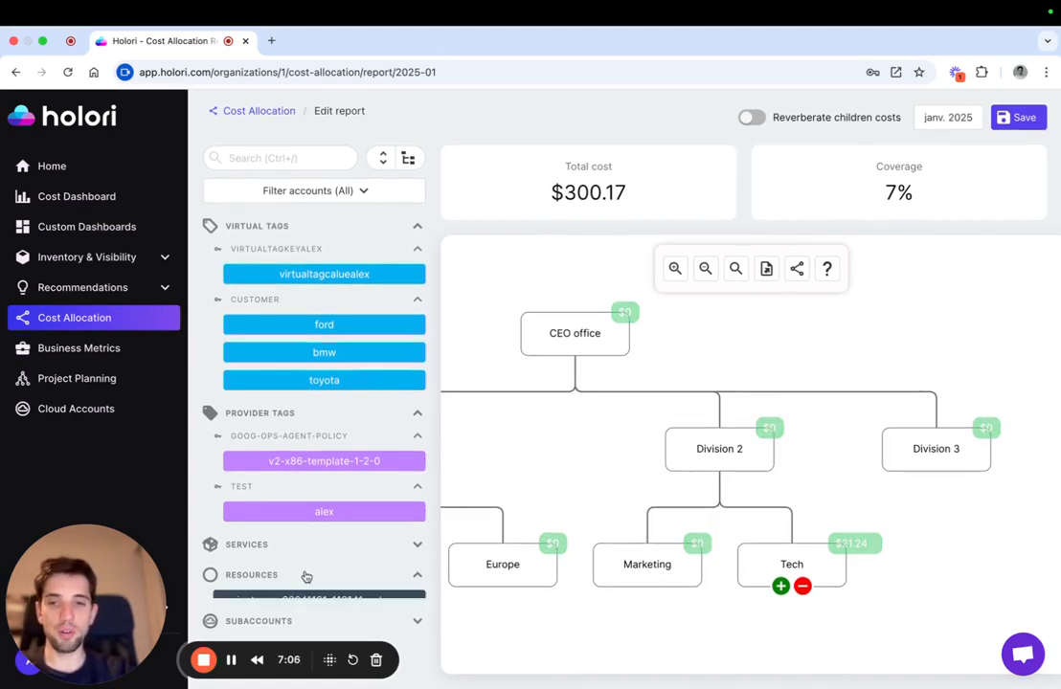
{"action": "scroll", "coordinate": [301, 565], "scroll_direction": "down", "scroll_amount": 3}
{"action": "left_click_drag", "start_coordinate": [304, 534], "coordinate": [657, 571]}
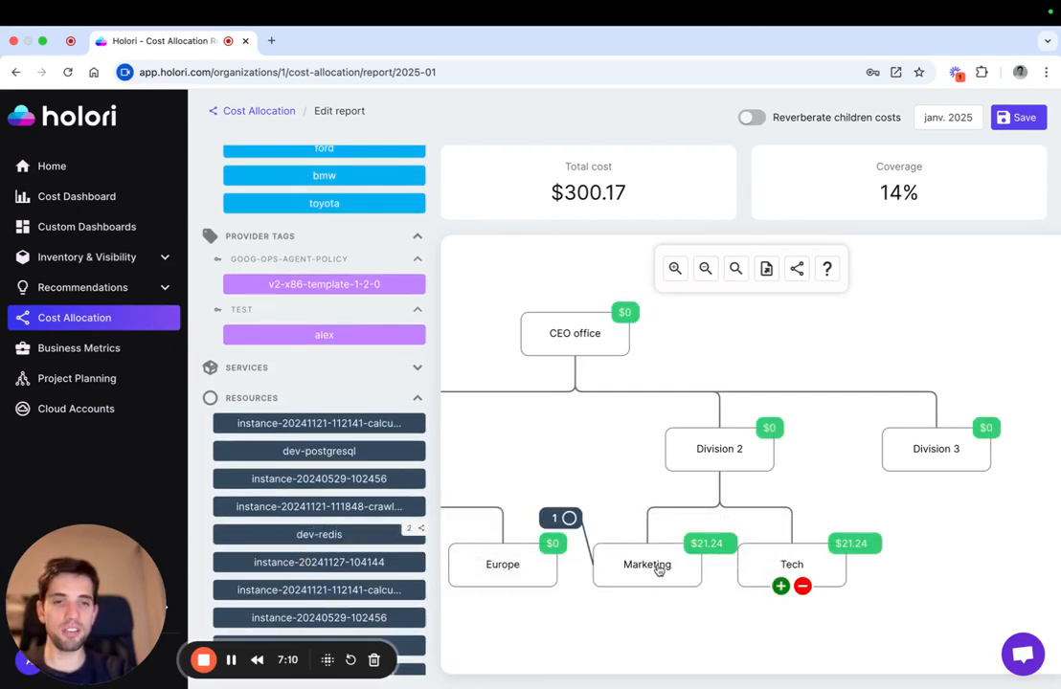
{"action": "left_click", "coordinate": [567, 518]}
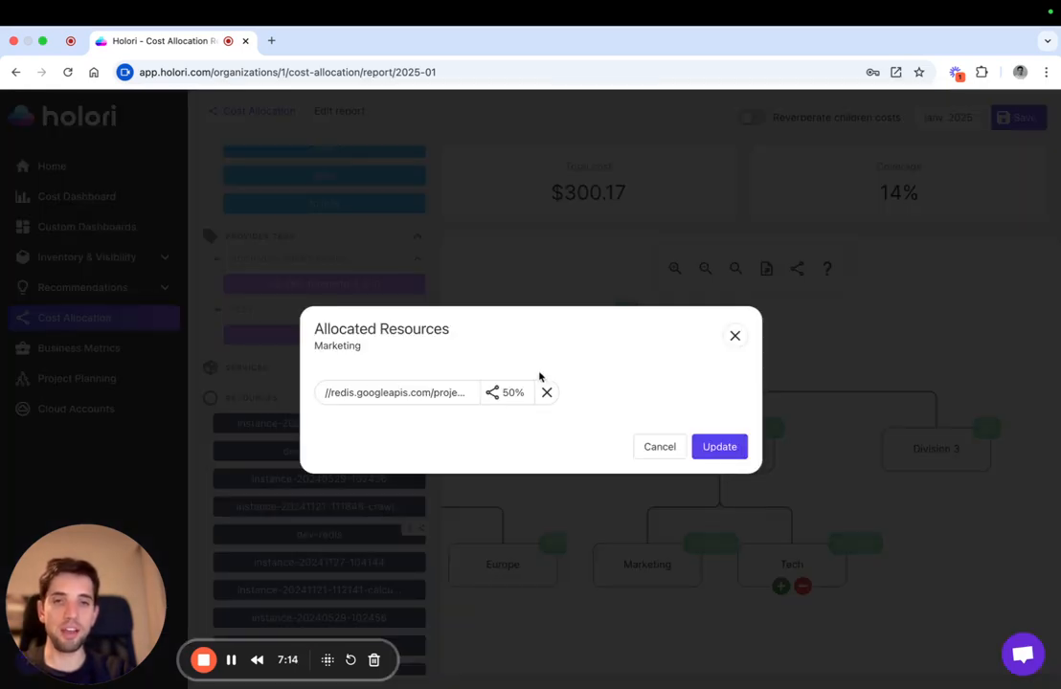
{"action": "left_click", "coordinate": [504, 400]}
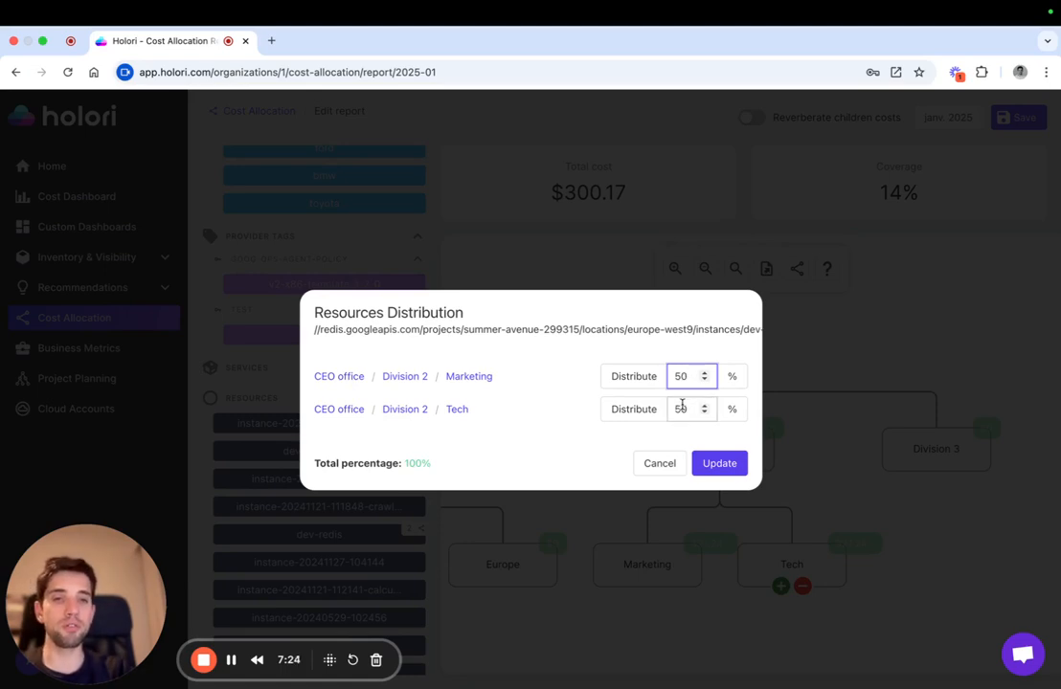
{"action": "left_click", "coordinate": [716, 464]}
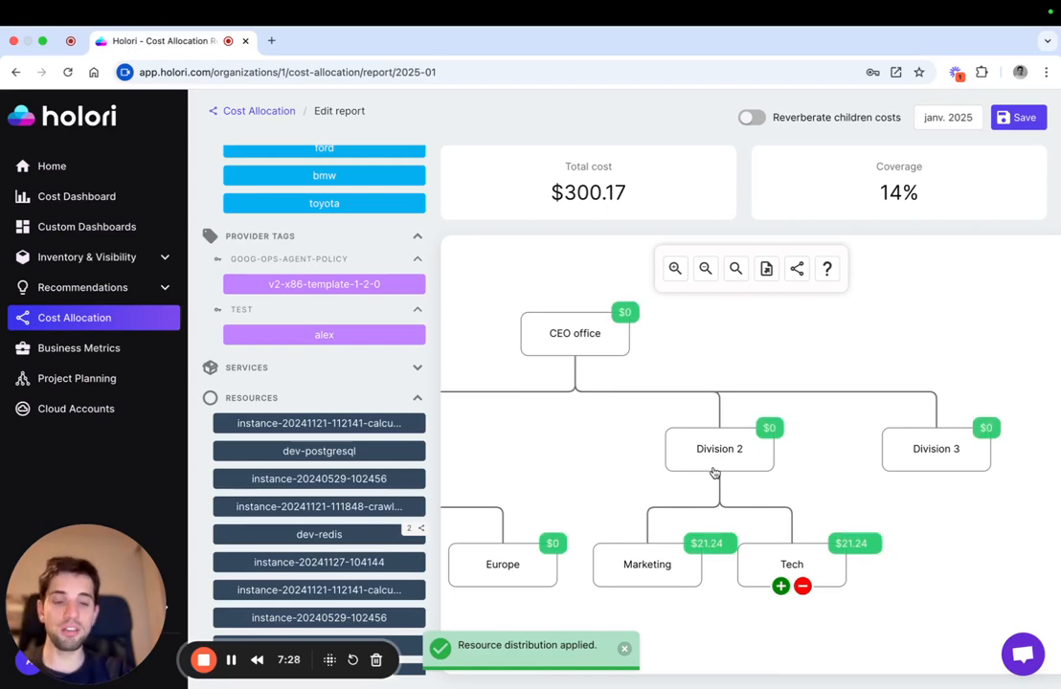
{"action": "left_click", "coordinate": [886, 196]}
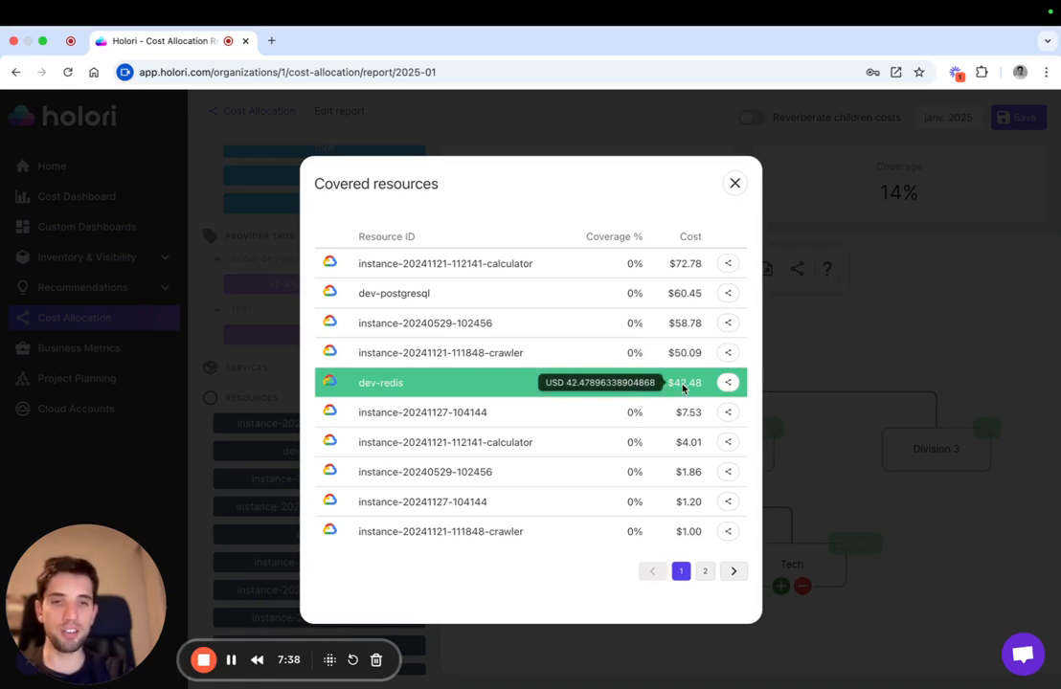
{"action": "left_click", "coordinate": [735, 185]}
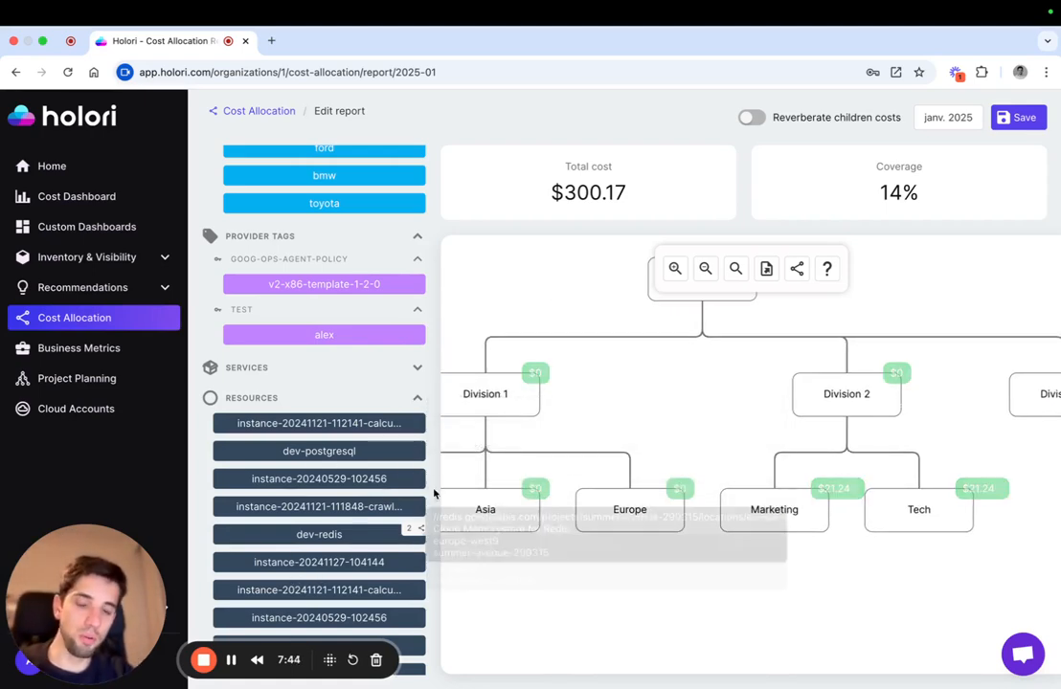
Collapse the Resources category and allocate the customer virtual tag value "toyota" to the Asia segment under Division 1
{"action": "left_click", "coordinate": [417, 398]}
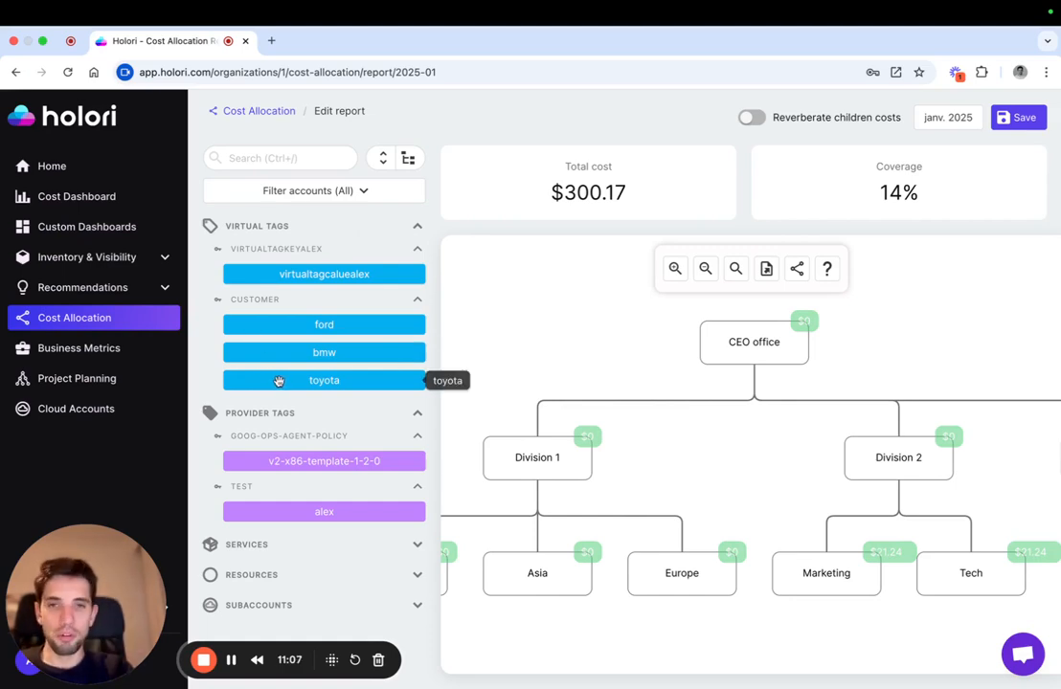
{"action": "left_click_drag", "start_coordinate": [279, 381], "coordinate": [537, 572]}
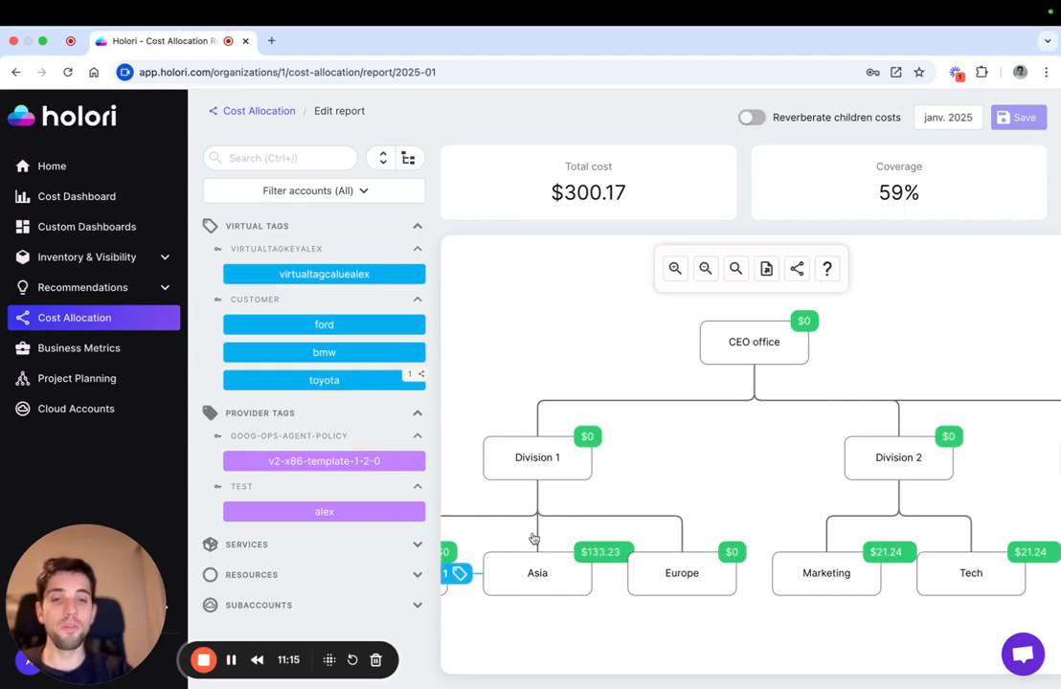
{"action": "left_click_drag", "start_coordinate": [538, 658], "coordinate": [609, 636]}
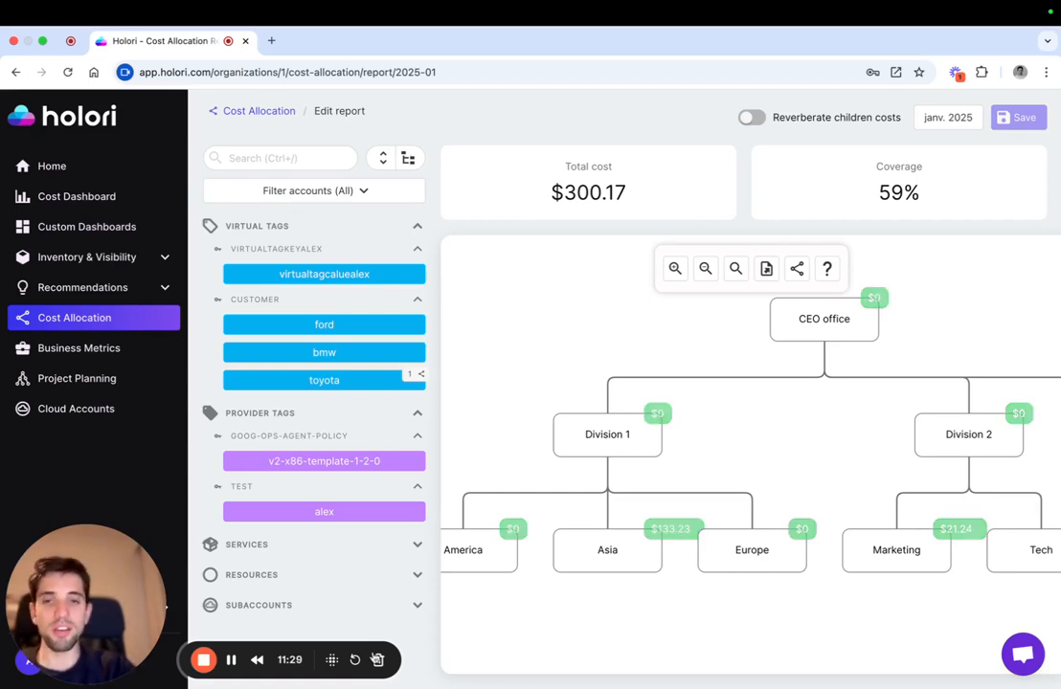
Examine the individual resources in the Resources category and the costs shown on each segment of the hierarchy
{"action": "left_click", "coordinate": [283, 574]}
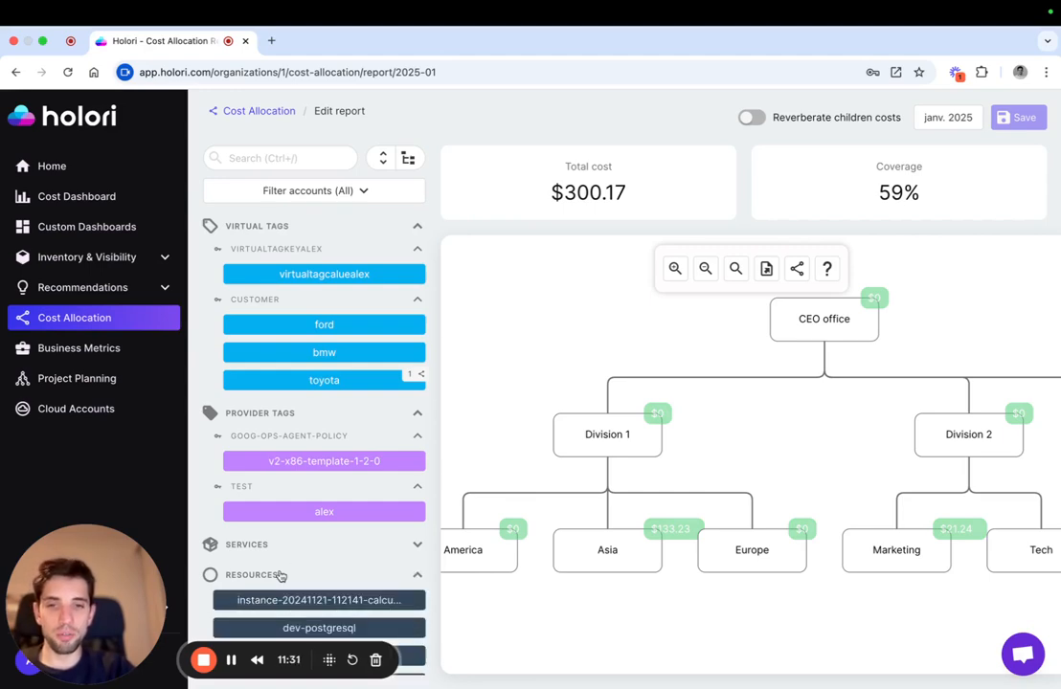
{"action": "scroll", "coordinate": [306, 593], "scroll_direction": "down", "scroll_amount": 3}
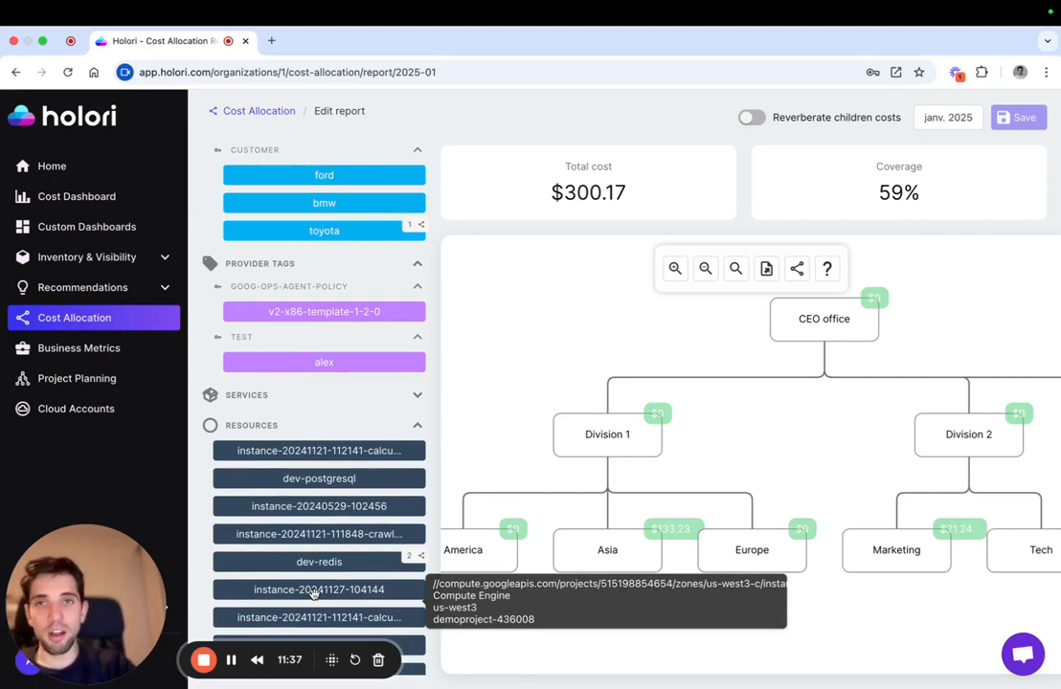
{"action": "scroll", "coordinate": [281, 314], "scroll_direction": "up", "scroll_amount": 3}
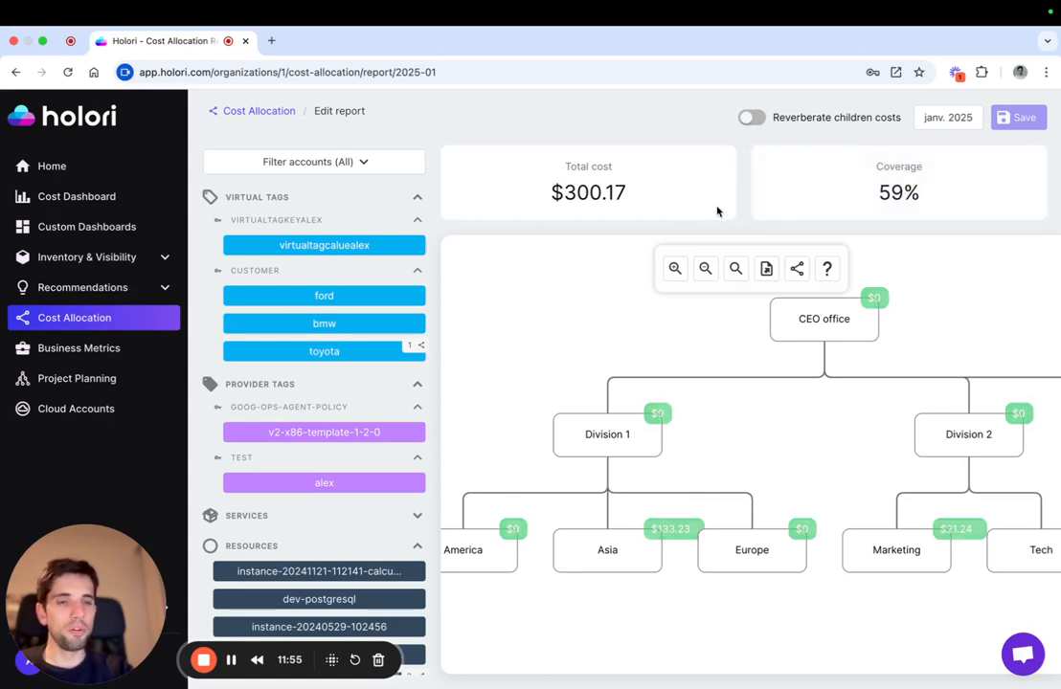
{"action": "left_click_drag", "start_coordinate": [747, 405], "coordinate": [581, 494]}
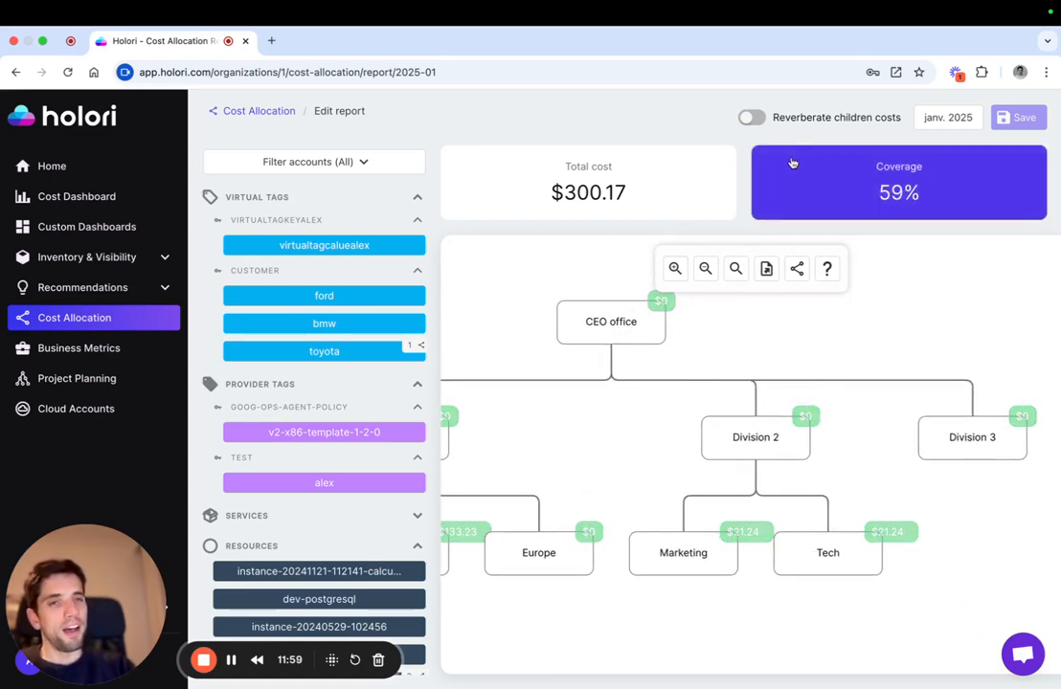
{"action": "left_click_drag", "start_coordinate": [752, 599], "coordinate": [912, 570]}
{"action": "left_click_drag", "start_coordinate": [863, 601], "coordinate": [621, 601]}
{"action": "left_click_drag", "start_coordinate": [888, 466], "coordinate": [996, 534]}
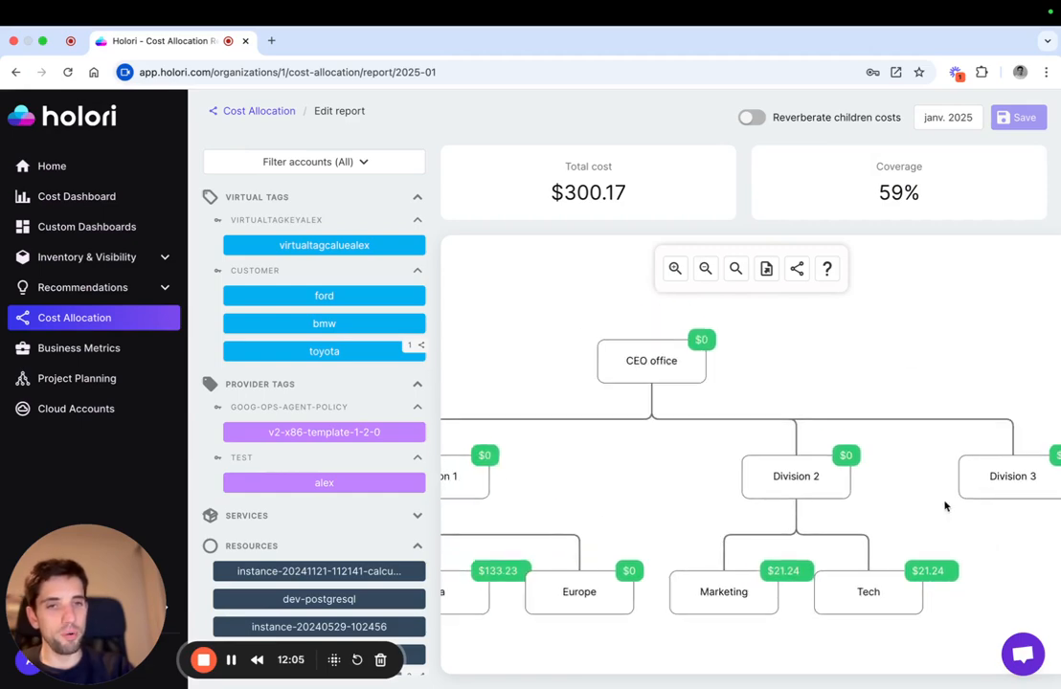
{"action": "left_click_drag", "start_coordinate": [662, 507], "coordinate": [653, 478]}
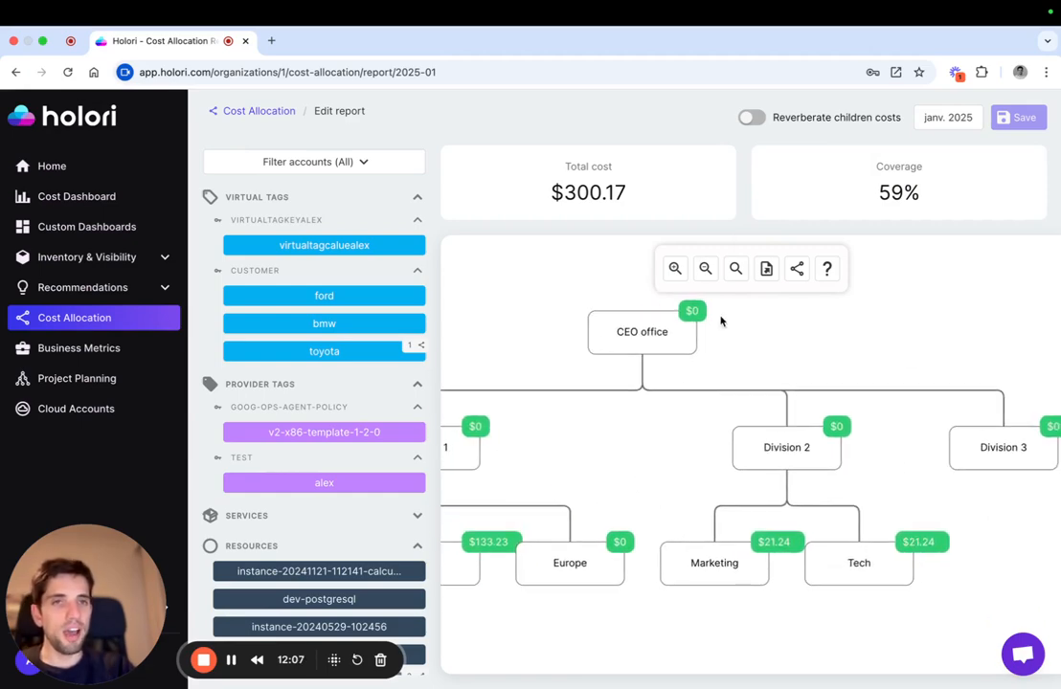
Turn on Reverberate children costs and review the rolled-up costs of the CEO office and its divisions
{"action": "left_click", "coordinate": [752, 117]}
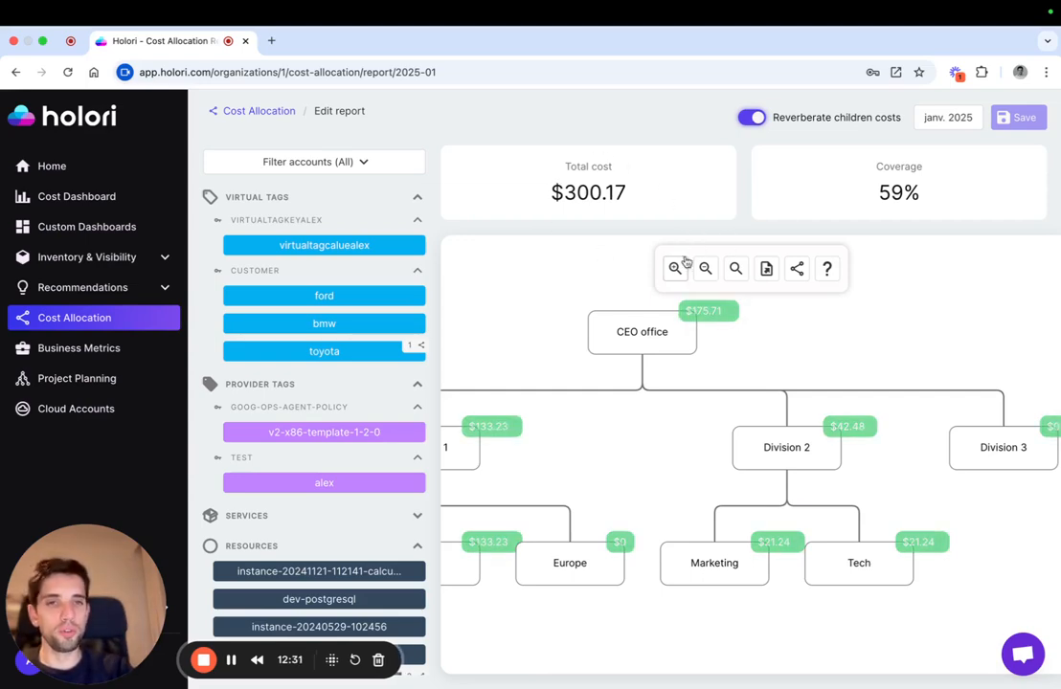
{"action": "left_click_drag", "start_coordinate": [712, 635], "coordinate": [949, 621]}
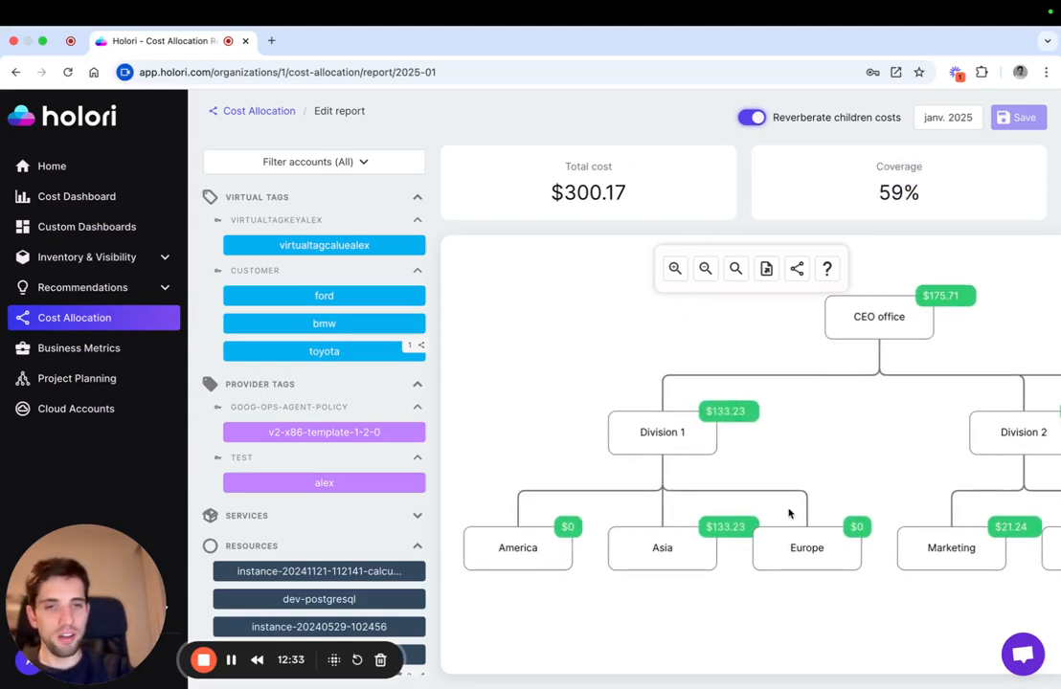
{"action": "left_click_drag", "start_coordinate": [824, 612], "coordinate": [639, 612]}
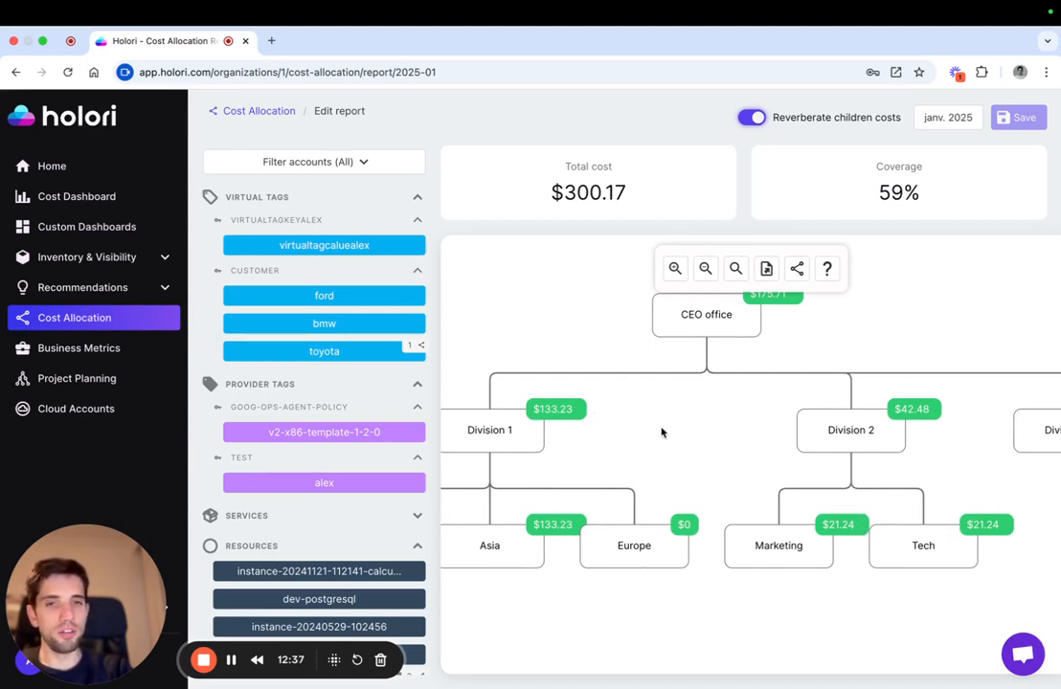
{"action": "left_click_drag", "start_coordinate": [729, 431], "coordinate": [724, 516]}
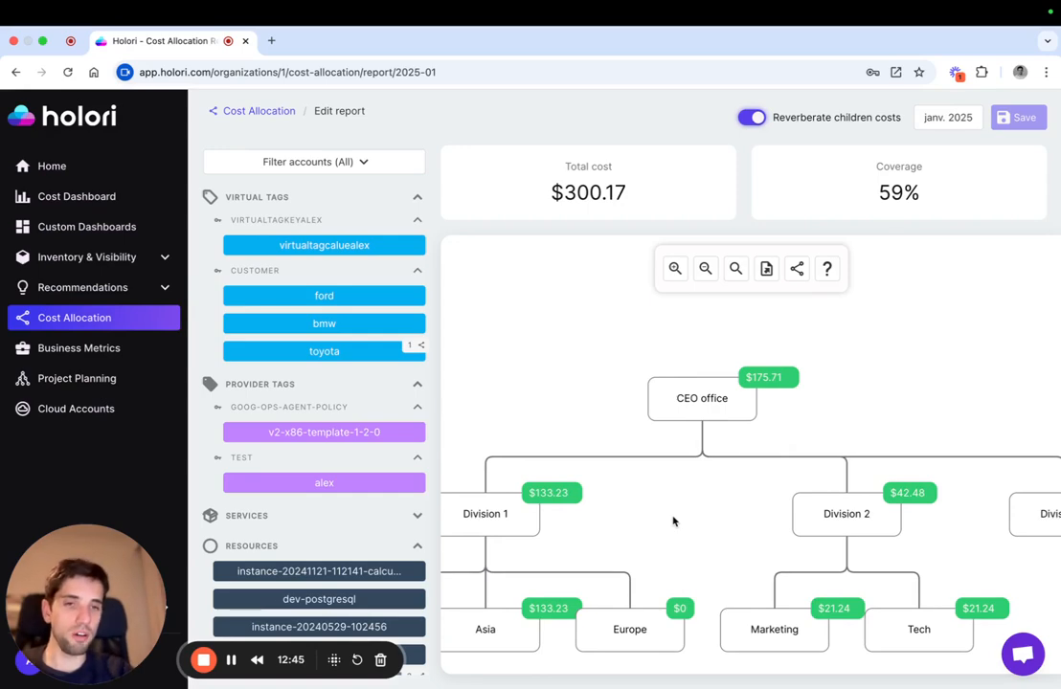
{"action": "left_click_drag", "start_coordinate": [745, 558], "coordinate": [639, 555]}
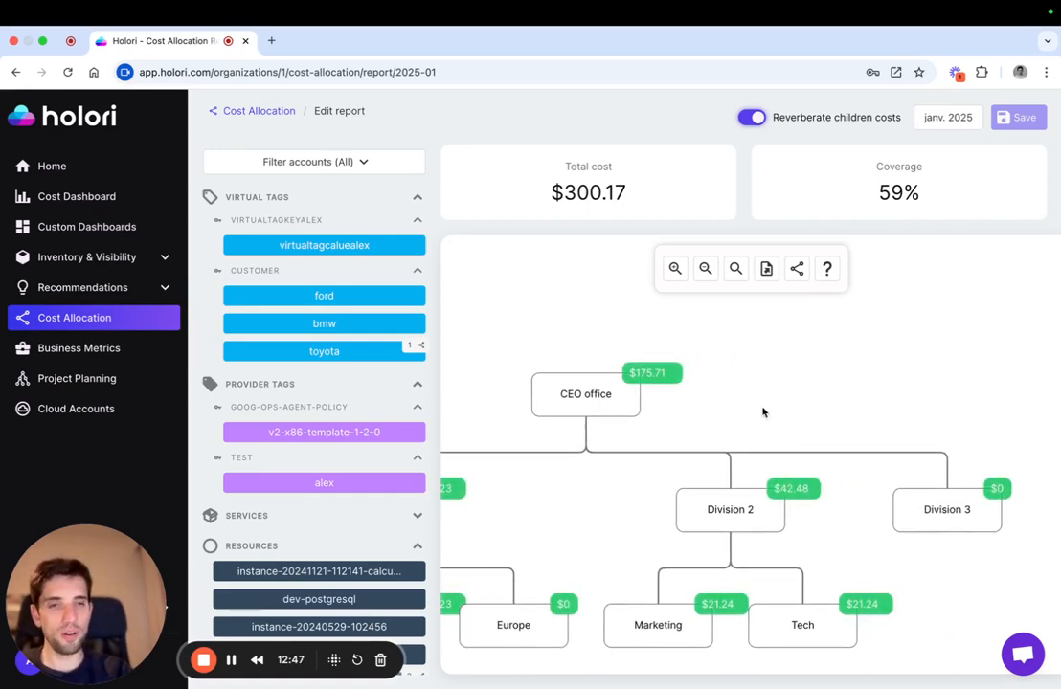
Show the segment allocations on the hierarchy, review the items attached to Asia, Marketing and Tech, and hide them again
{"action": "left_click_drag", "start_coordinate": [763, 410], "coordinate": [918, 343]}
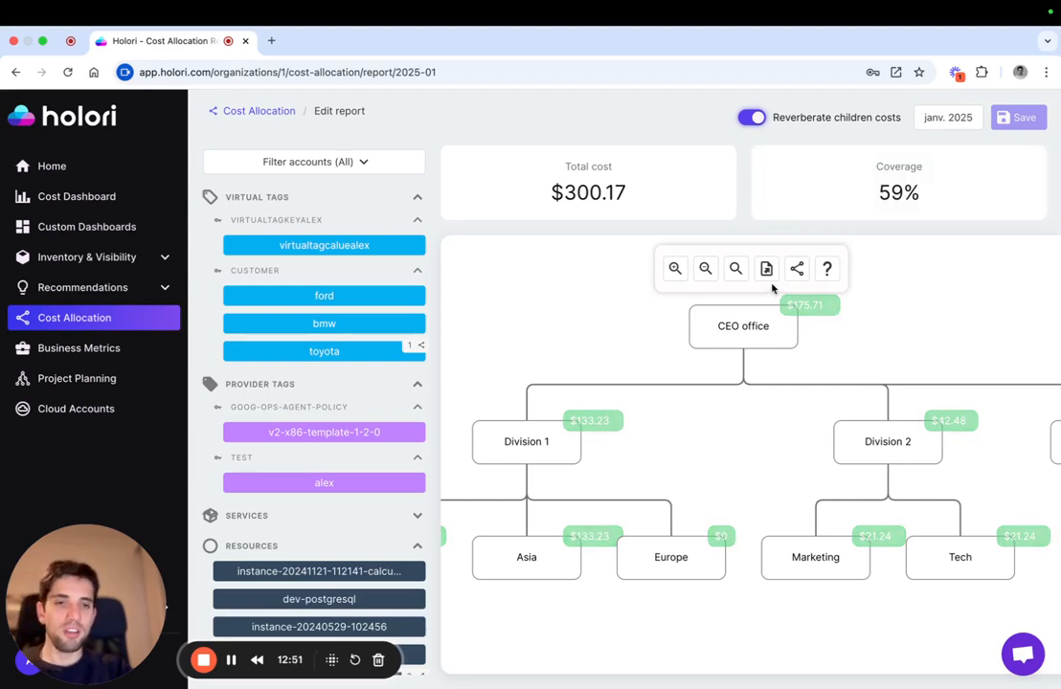
{"action": "left_click", "coordinate": [675, 273]}
{"action": "left_click", "coordinate": [705, 271]}
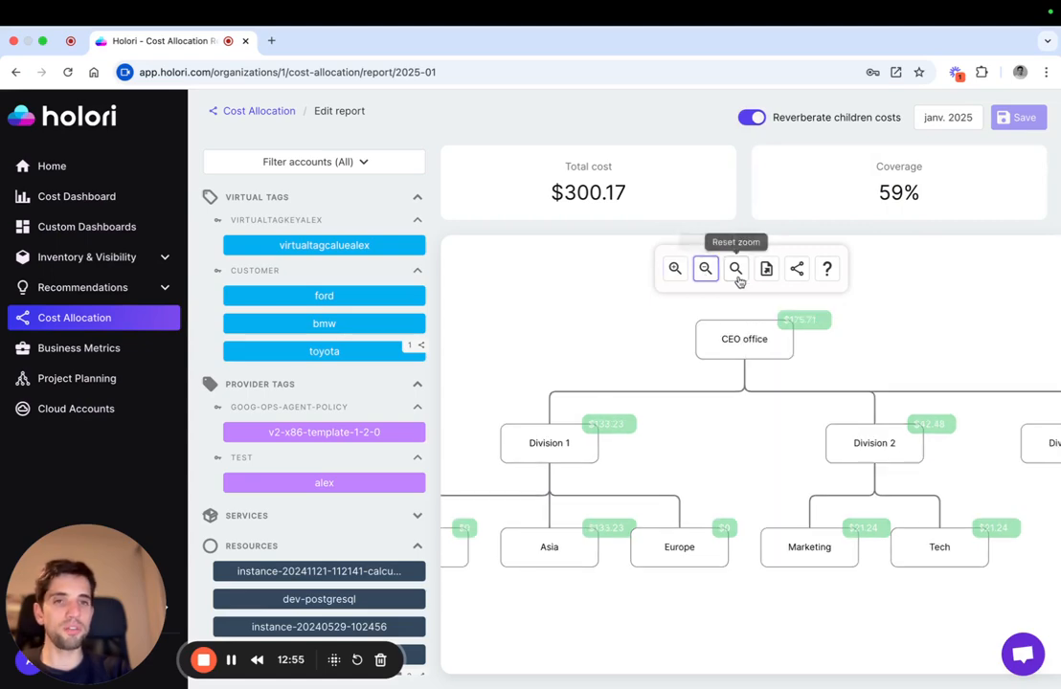
{"action": "left_click", "coordinate": [735, 270]}
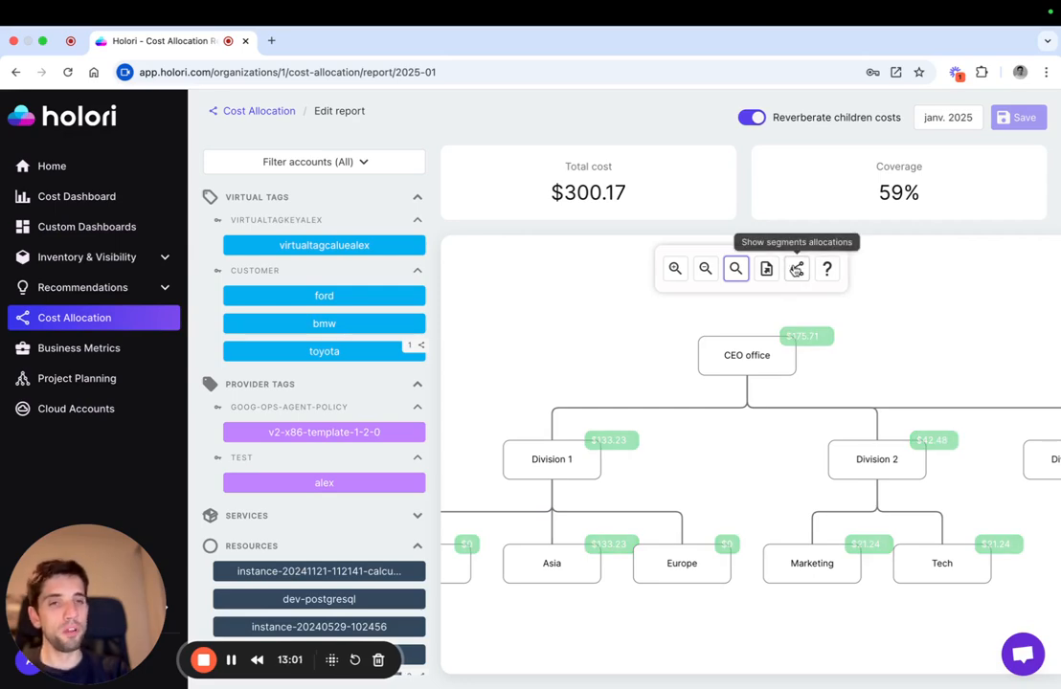
{"action": "left_click", "coordinate": [797, 273]}
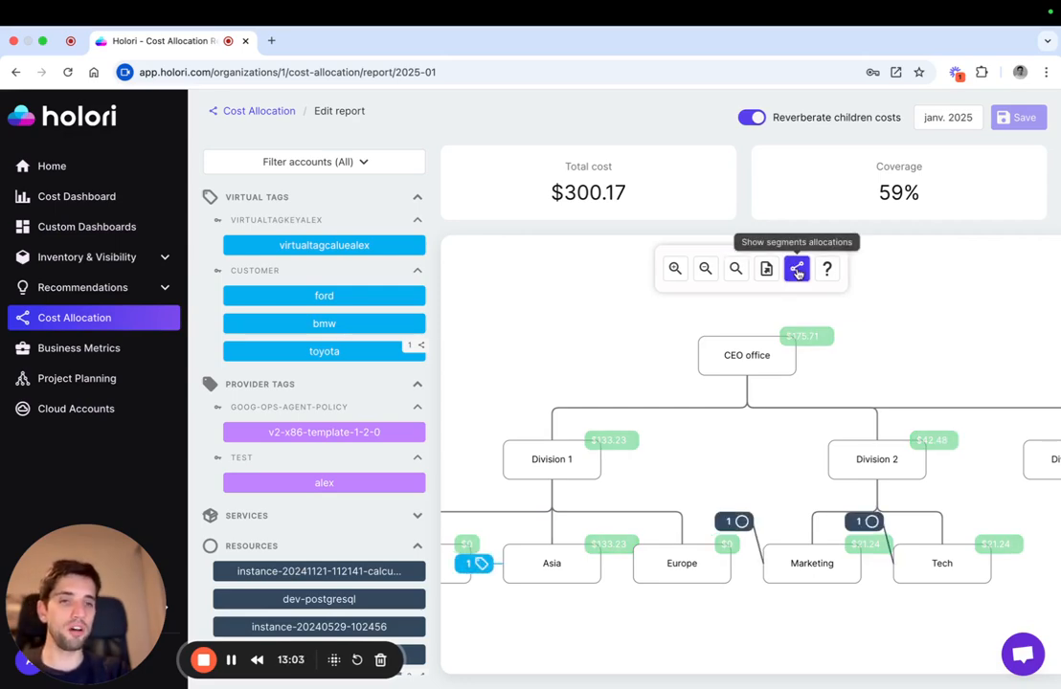
{"action": "left_click_drag", "start_coordinate": [656, 612], "coordinate": [745, 553]}
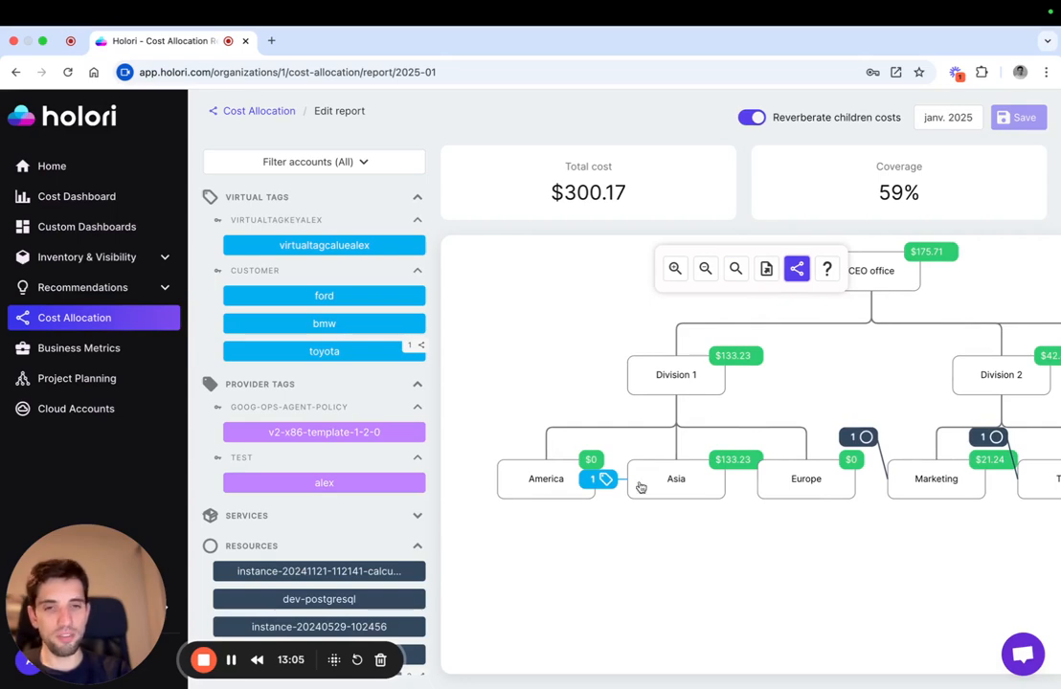
{"action": "left_click", "coordinate": [604, 481]}
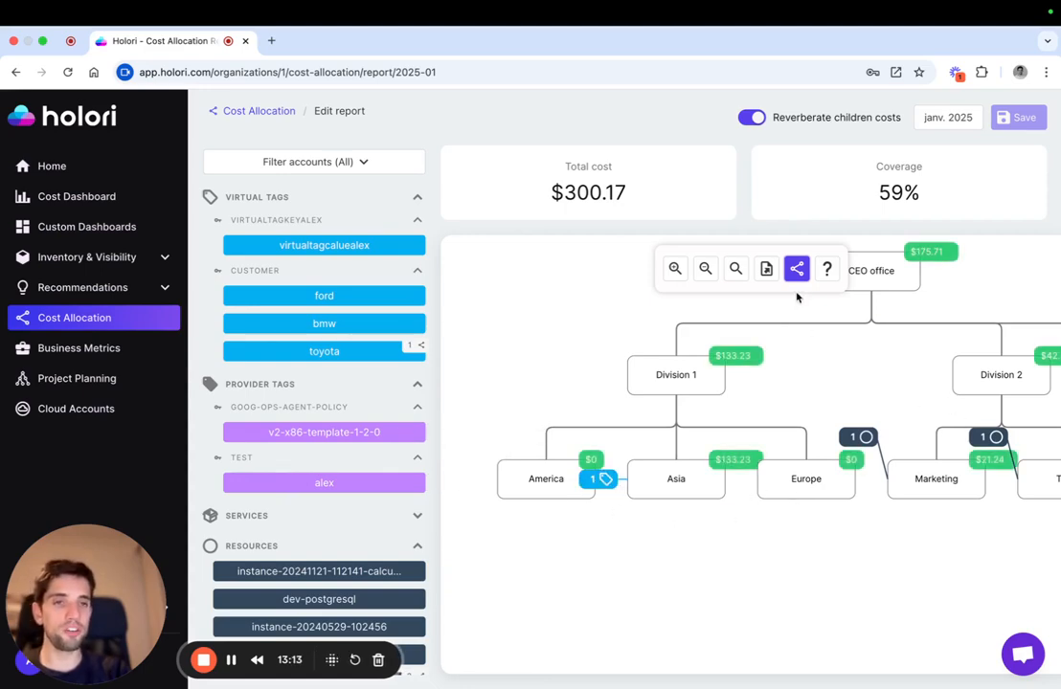
{"action": "left_click_drag", "start_coordinate": [920, 549], "coordinate": [770, 551]}
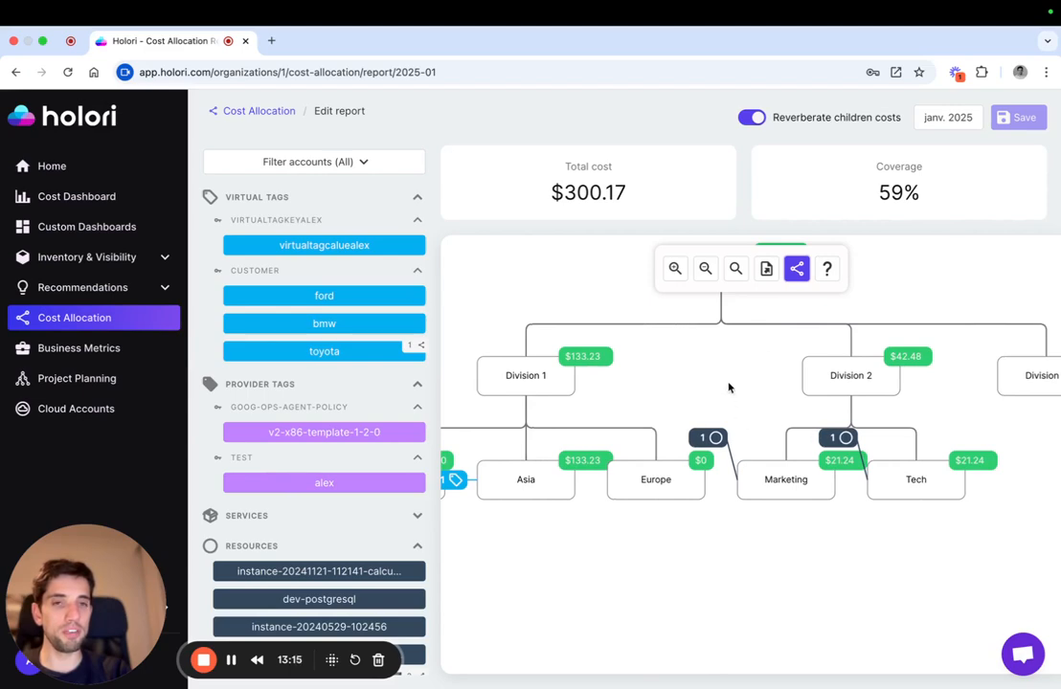
{"action": "left_click", "coordinate": [794, 273]}
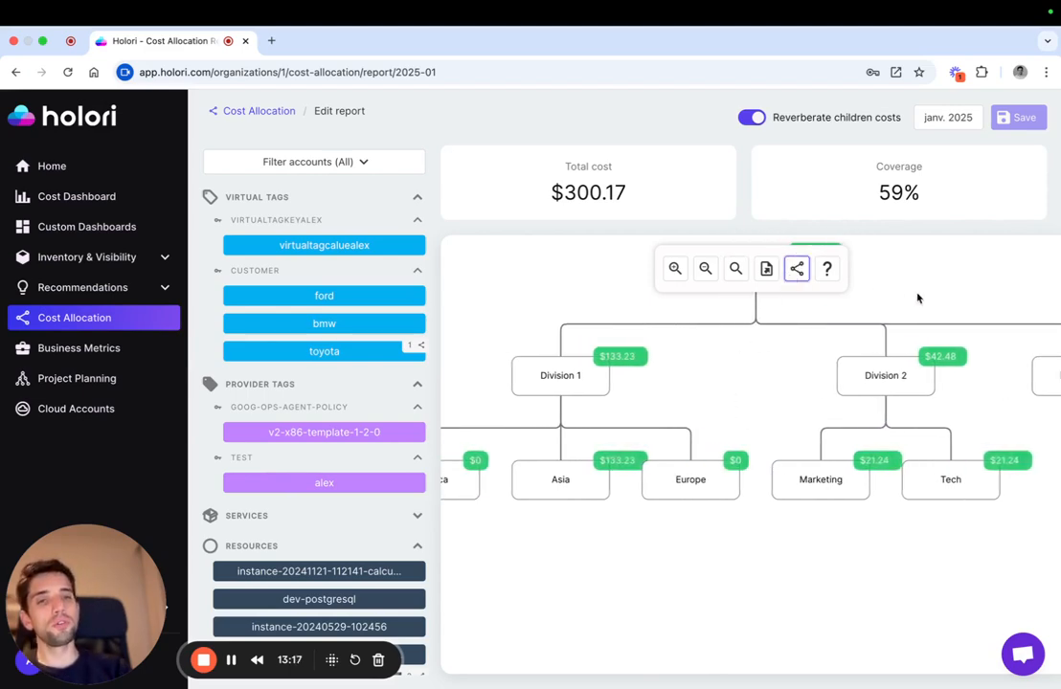
Open the help on the compute order, read how segment costs are calculated, and close it
{"action": "left_click", "coordinate": [823, 272]}
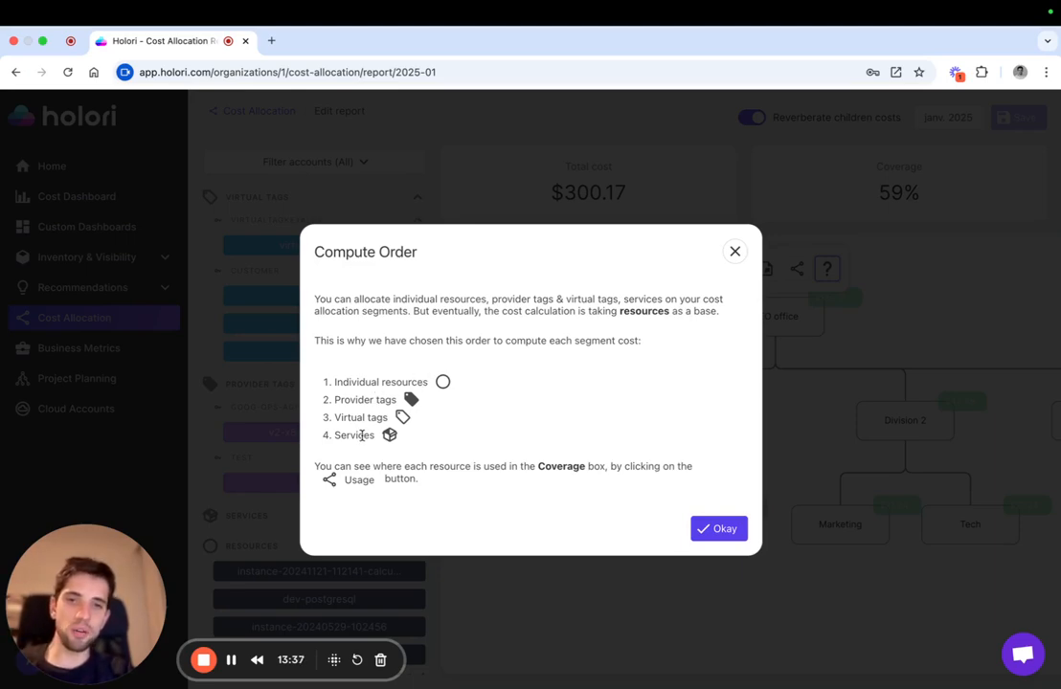
{"action": "left_click", "coordinate": [718, 528]}
{"action": "left_click_drag", "start_coordinate": [833, 625], "coordinate": [786, 625]}
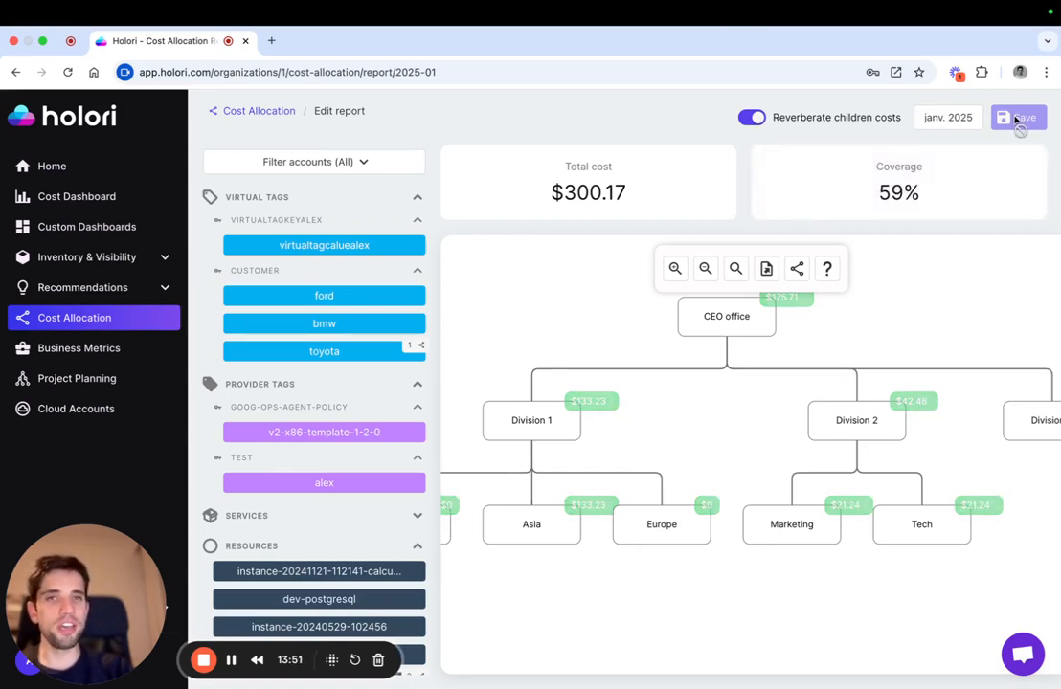
Return to the cost allocation overview and create a new report for February 2025 based on the previous report
{"action": "left_click", "coordinate": [84, 322]}
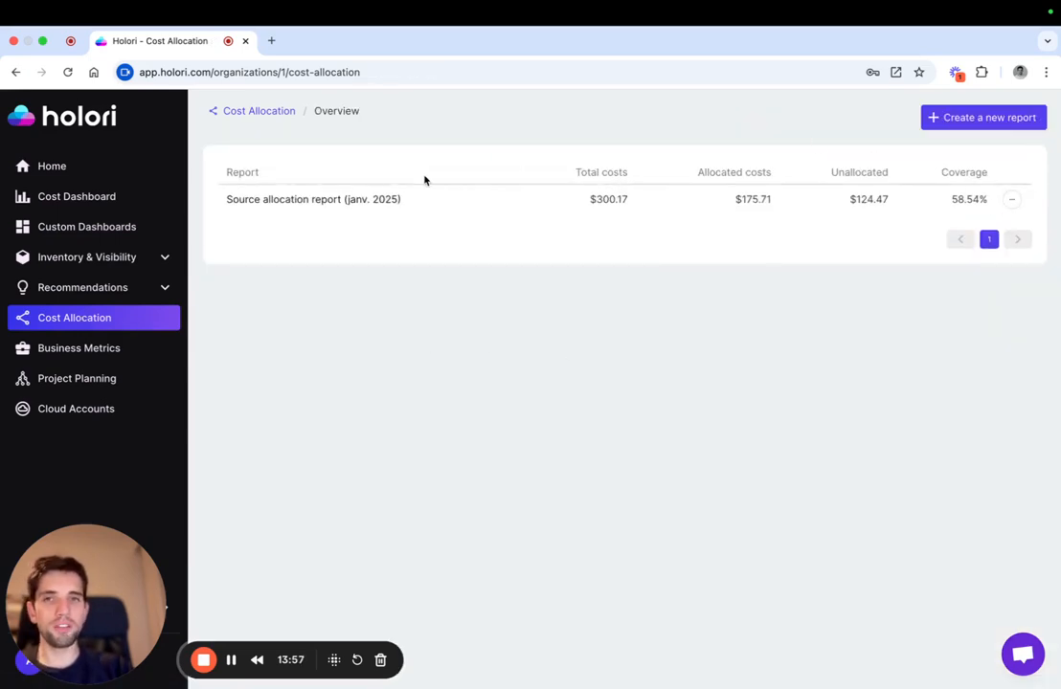
{"action": "left_click", "coordinate": [987, 120]}
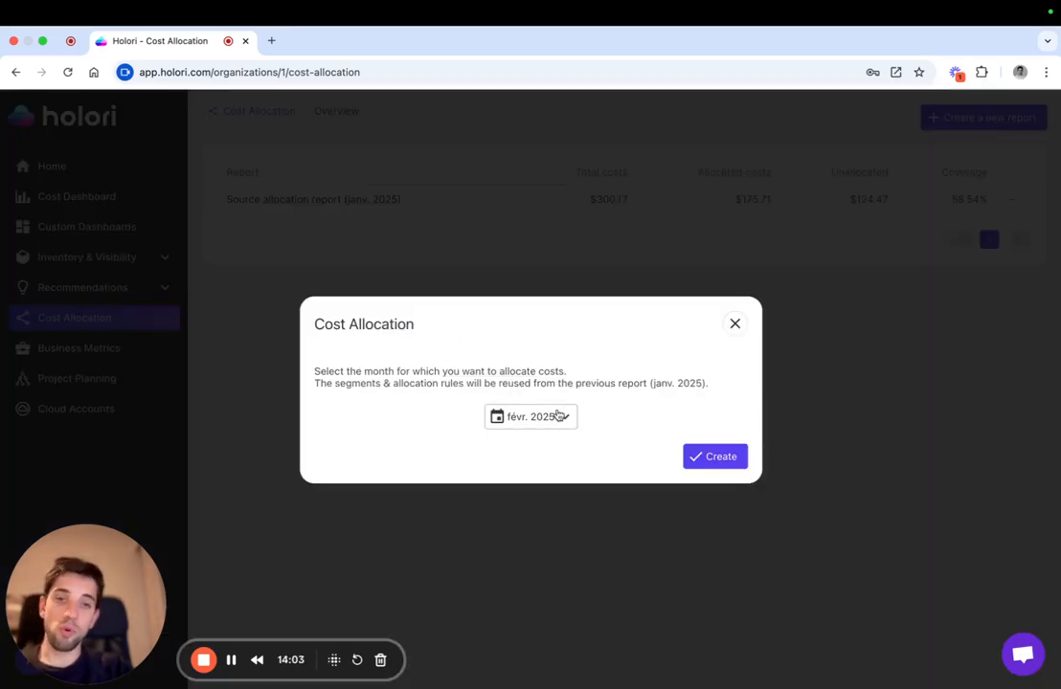
{"action": "left_click", "coordinate": [716, 459]}
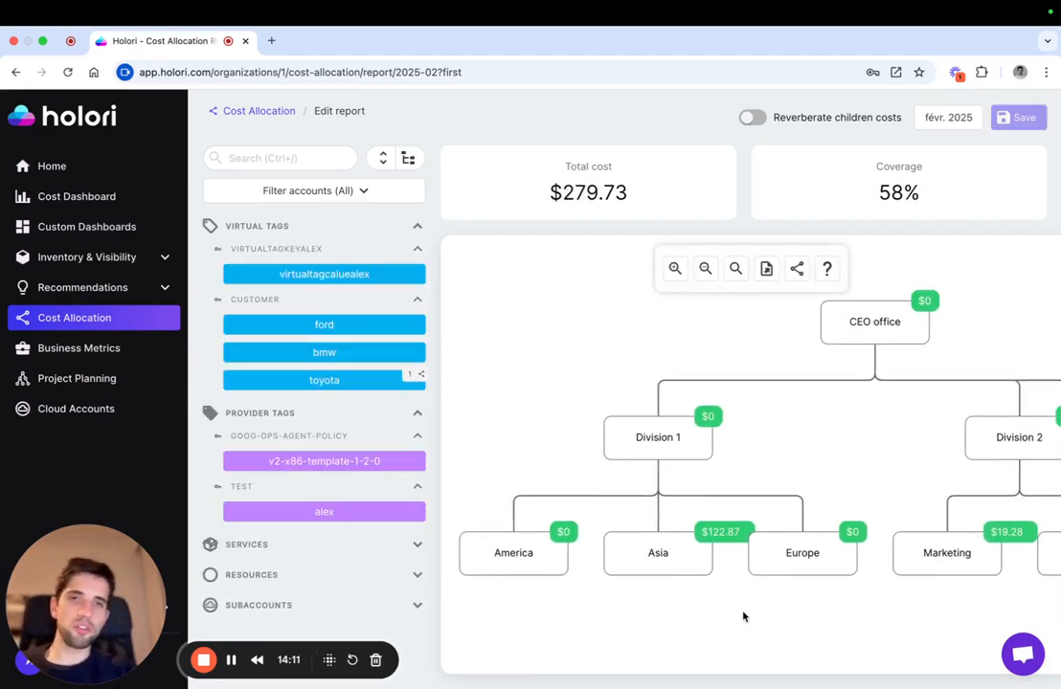
Review the segment costs across the divisions of the February 2025 report and expand the Resources category
{"action": "left_click_drag", "start_coordinate": [794, 604], "coordinate": [755, 557]}
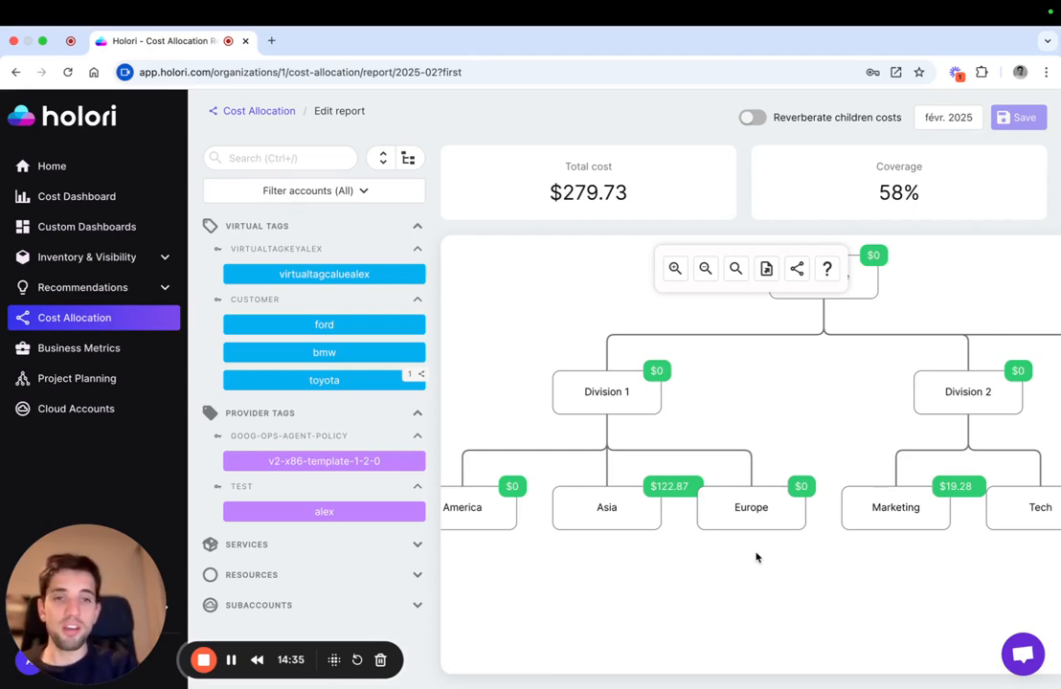
{"action": "left_click_drag", "start_coordinate": [655, 602], "coordinate": [795, 601]}
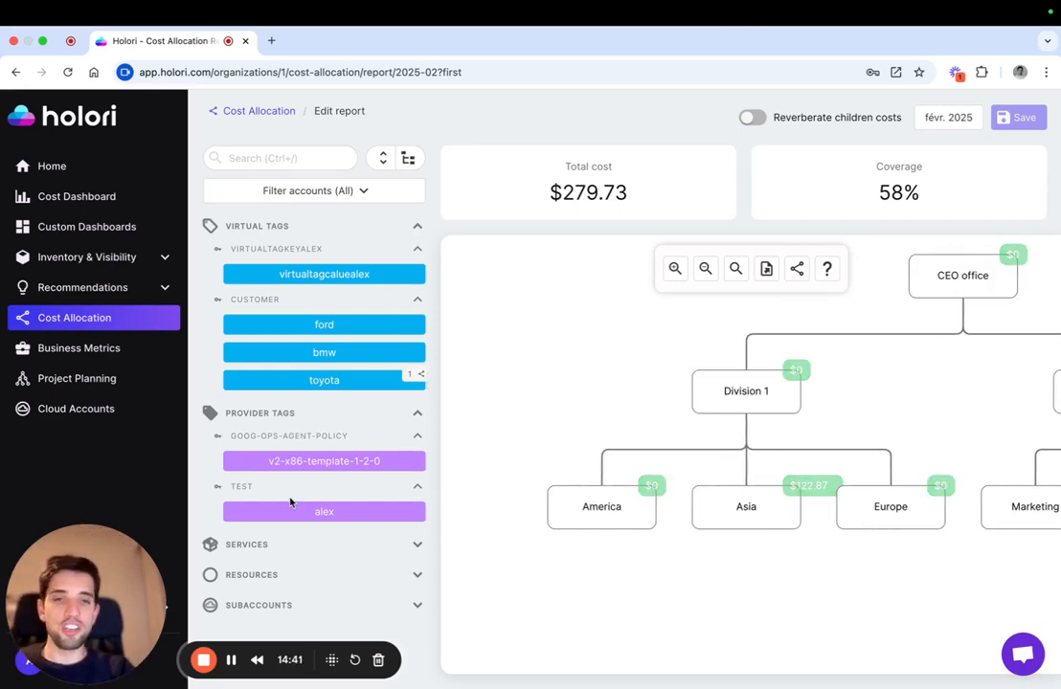
{"action": "left_click_drag", "start_coordinate": [665, 592], "coordinate": [486, 534]}
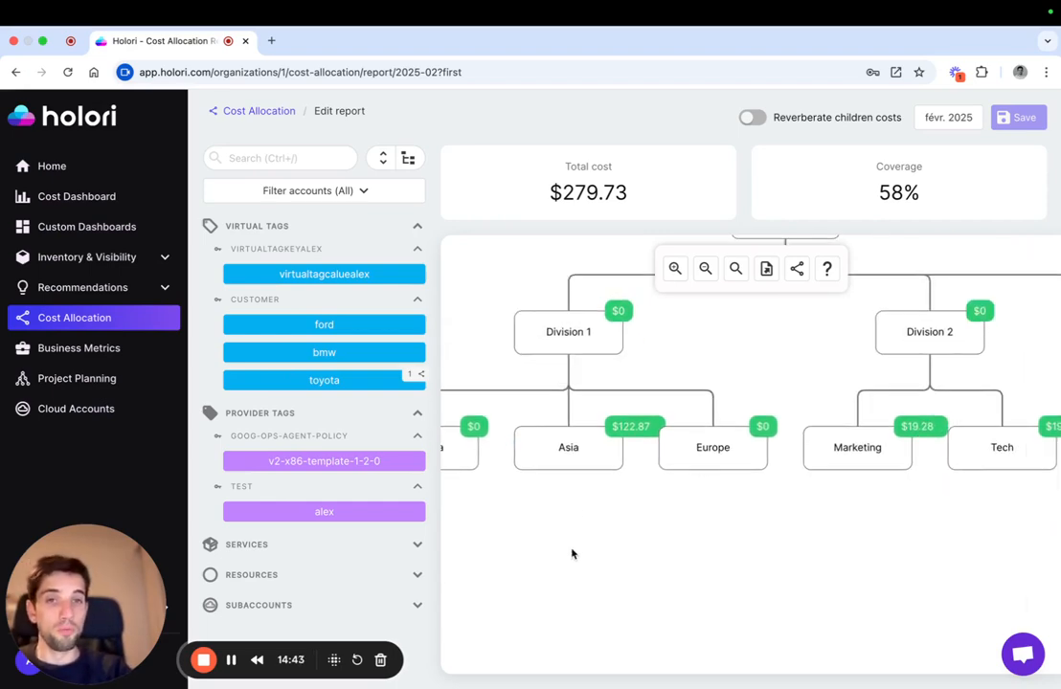
{"action": "left_click_drag", "start_coordinate": [573, 551], "coordinate": [857, 551]}
{"action": "mouse_move", "coordinate": [849, 460]}
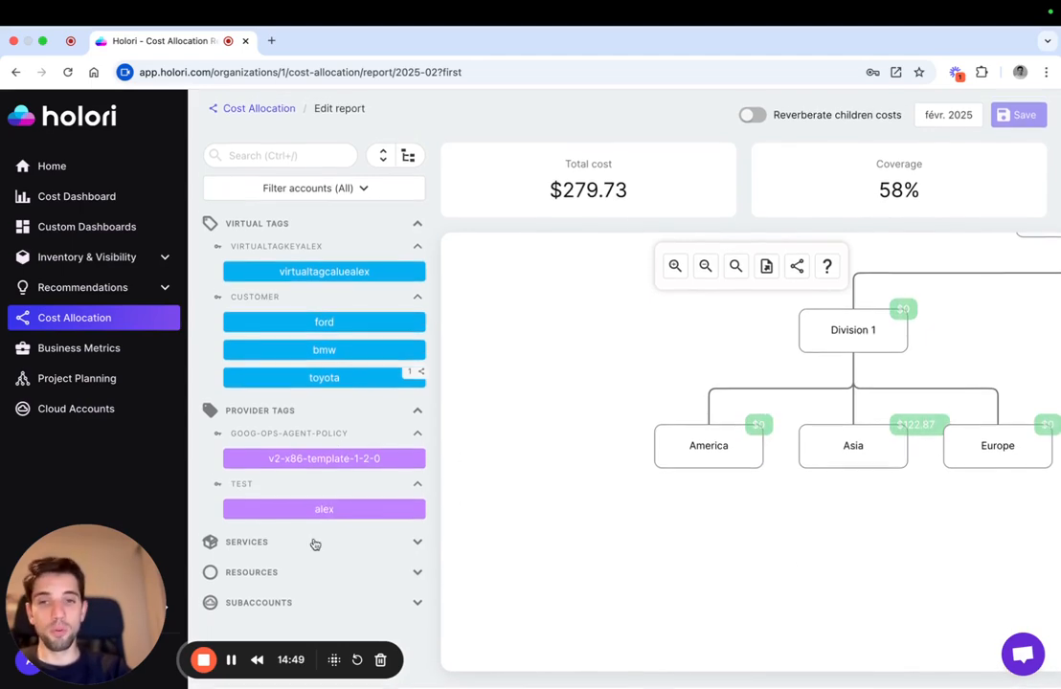
{"action": "left_click", "coordinate": [261, 578]}
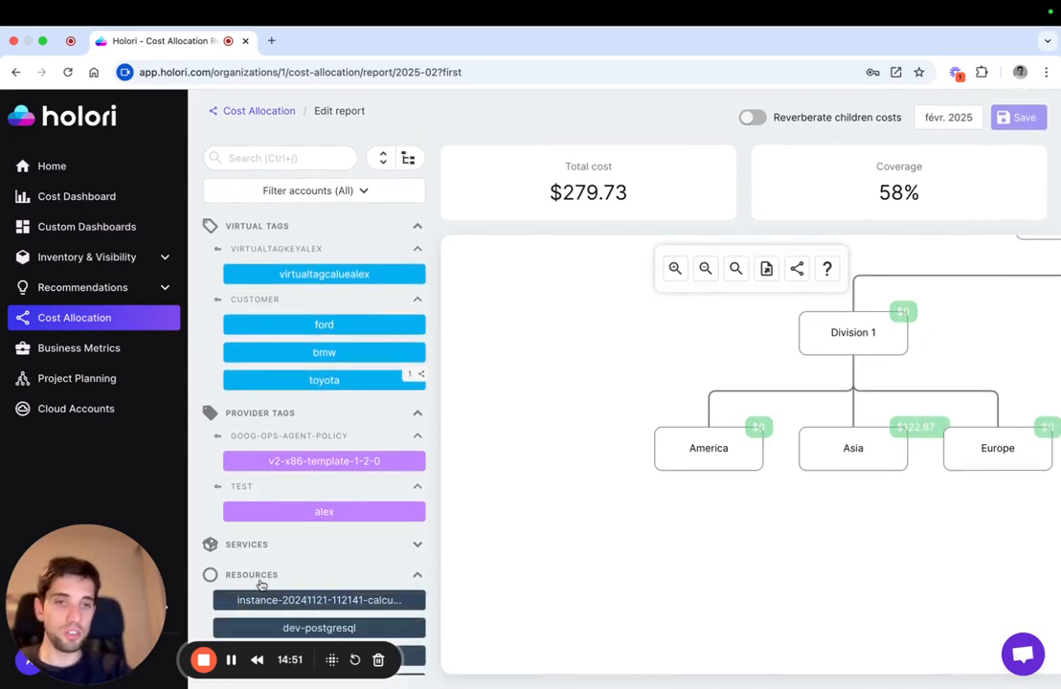